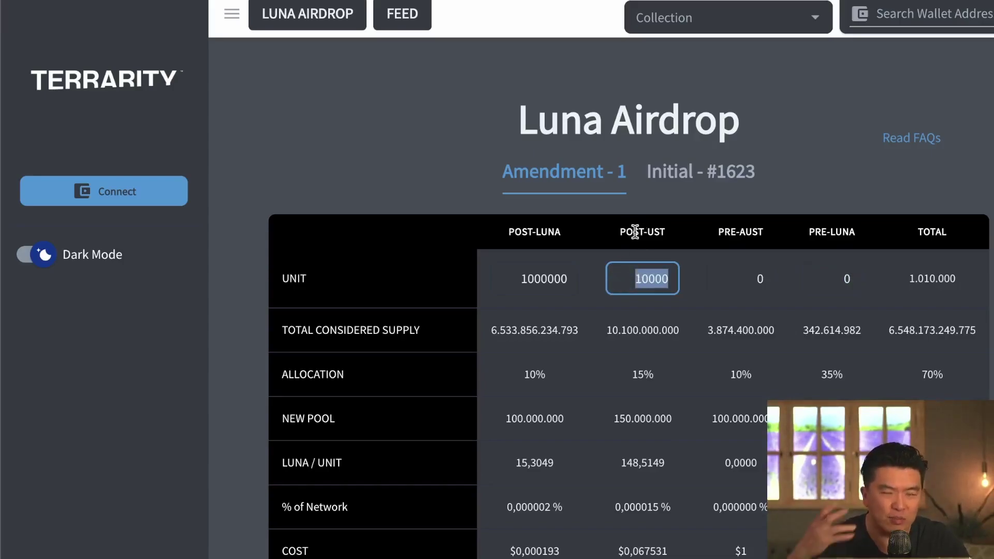
# Review the Post-Luna and Post-UST unit amounts together with their vesting schedule
pyautogui.moveTo(535, 280); pyautogui.dragTo(522, 280)
pyautogui.click(552, 280)
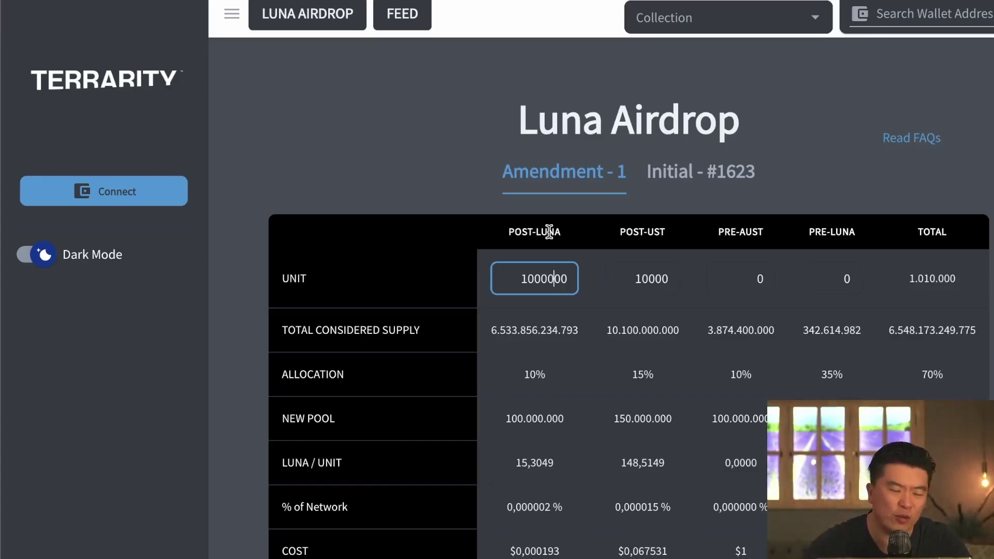
pyautogui.doubleClick(544, 279)
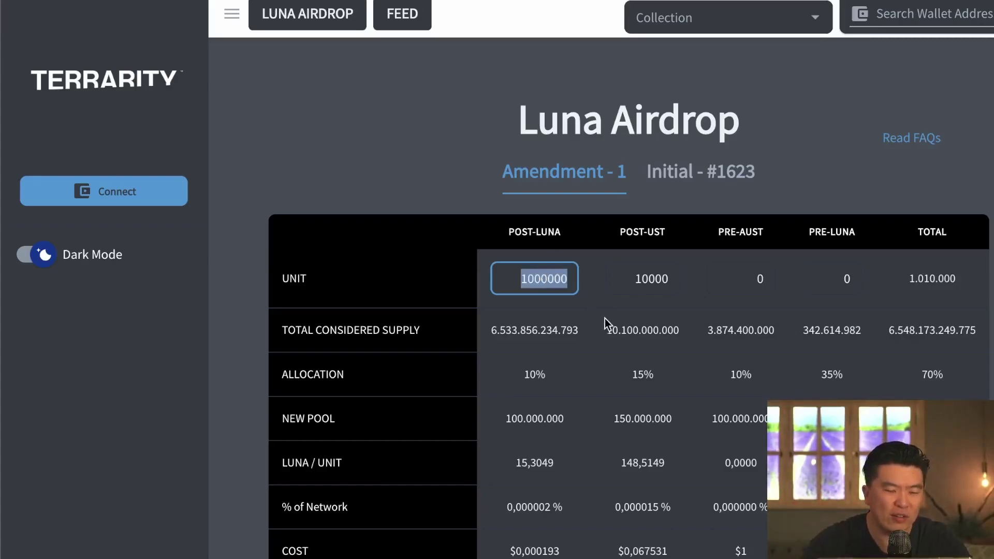
pyautogui.scroll(-10, 653, 300)
pyautogui.doubleClick(647, 356)
pyautogui.scroll(10, 653, 358)
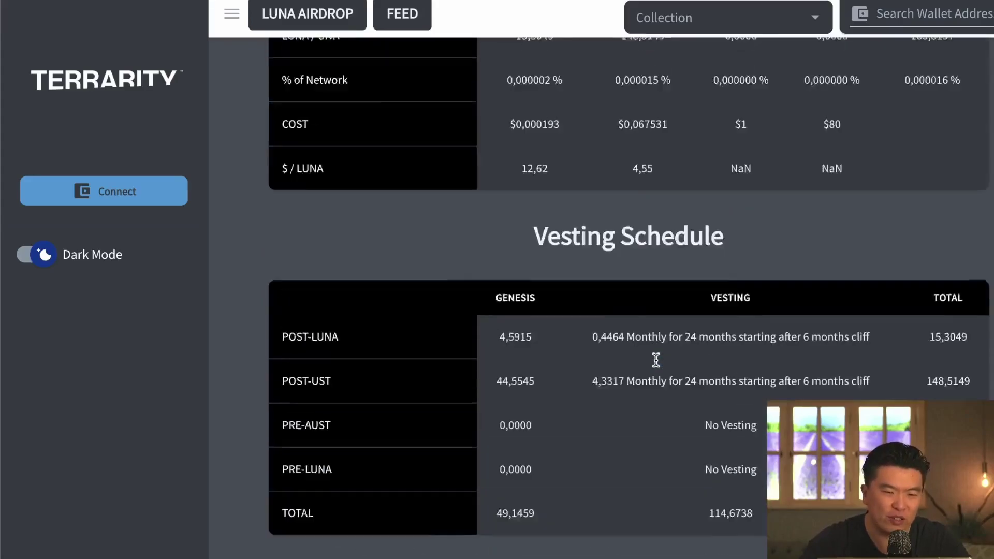
# Set the Post-Luna unit amount in the Luna Airdrop table to 10000000
pyautogui.doubleClick(559, 280)
pyautogui.click(558, 282)
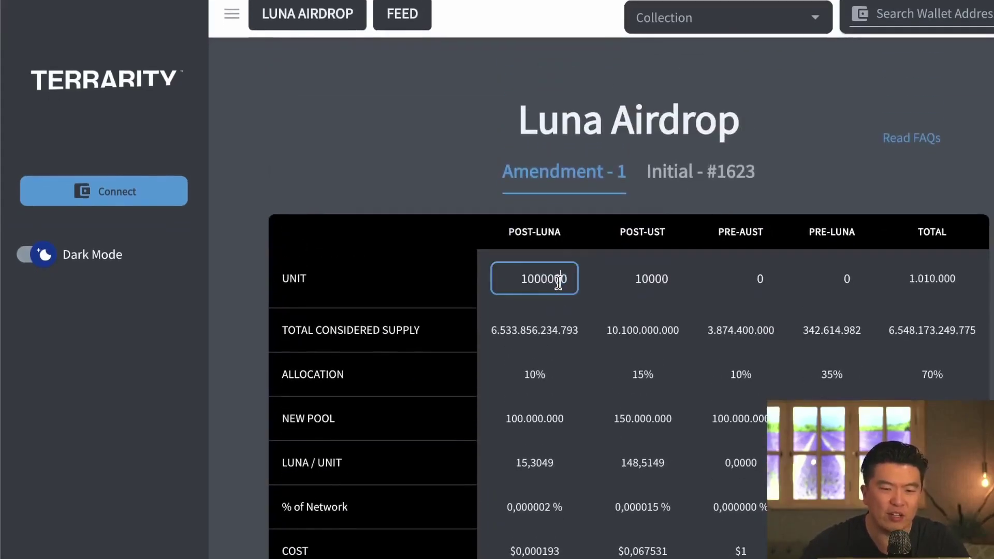
pyautogui.write('0')
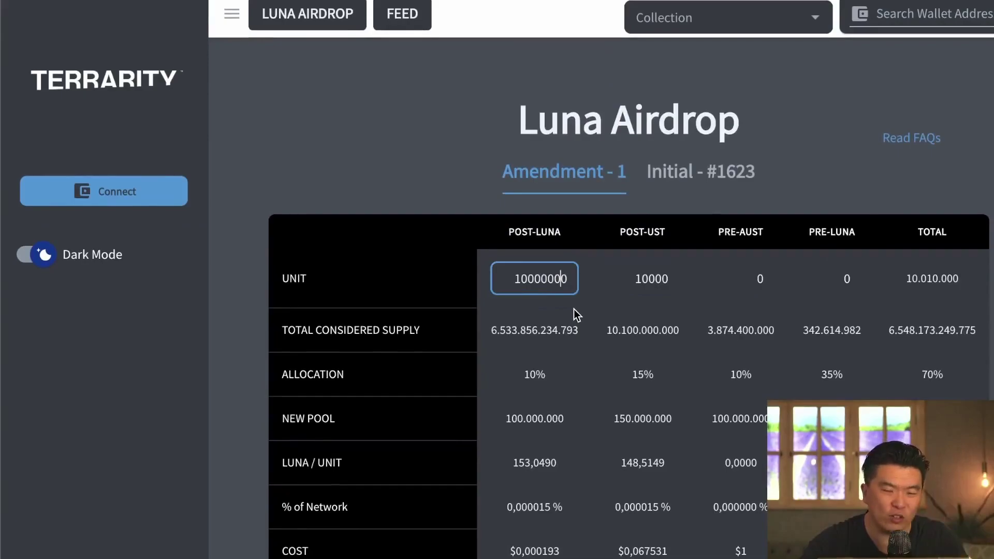
pyautogui.click(562, 228)
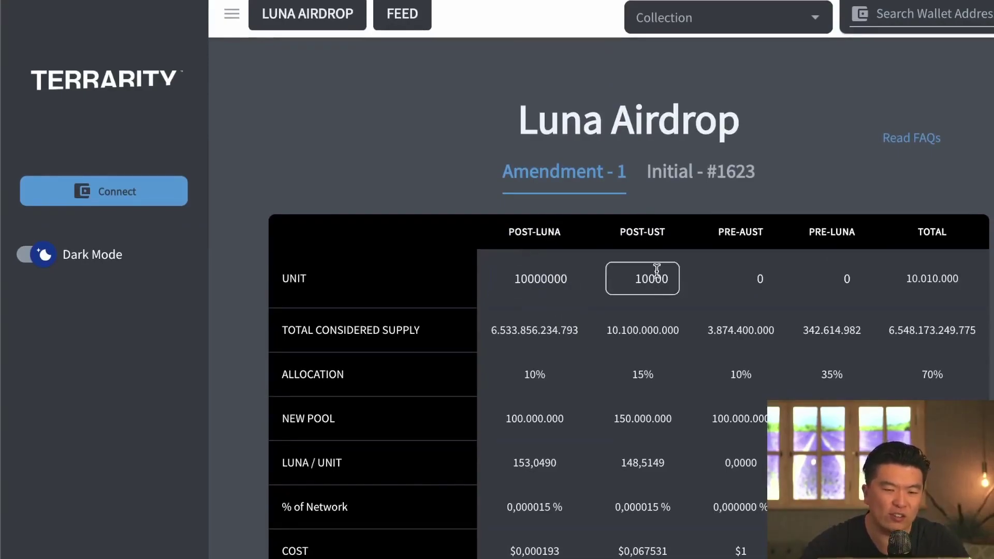
# Check the vesting schedule totals and the Month Airdrop figure at Genesis in the Vesting Simulator
pyautogui.scroll(-7, 657, 301)
pyautogui.scroll(-5, 661, 344)
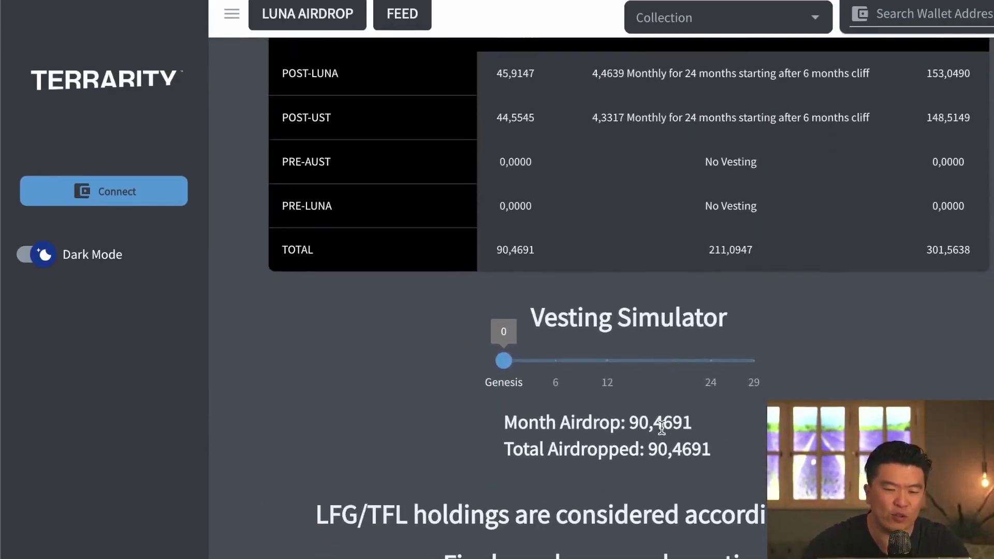
pyautogui.tripleClick(637, 422)
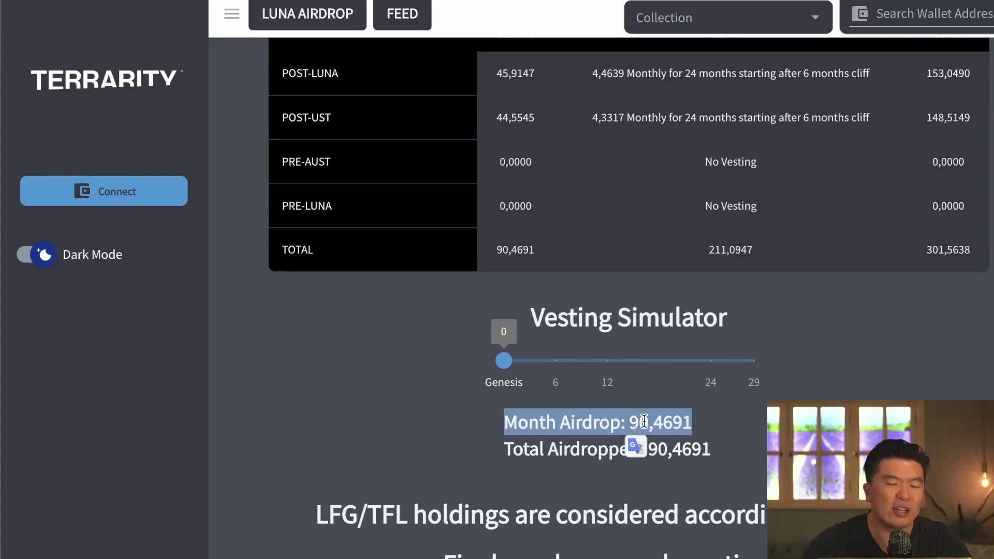
pyautogui.click(678, 429)
pyautogui.scroll(12, 679, 429)
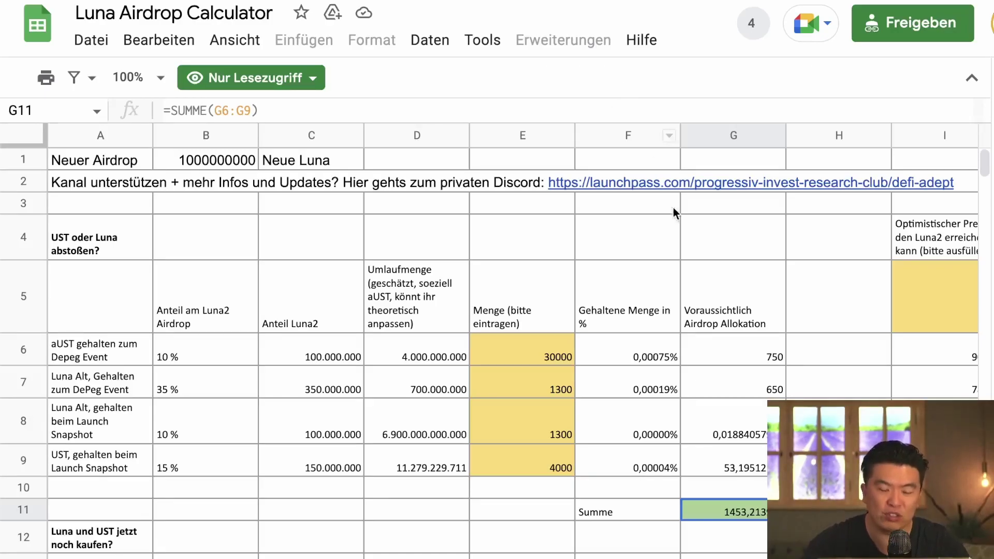
# Switch to the read-only Luna Airdrop Calculator spreadsheet and examine the held quantities and expected airdrop allocation per holding type
pyautogui.hscroll(4, 623, 296)
pyautogui.click(625, 296)
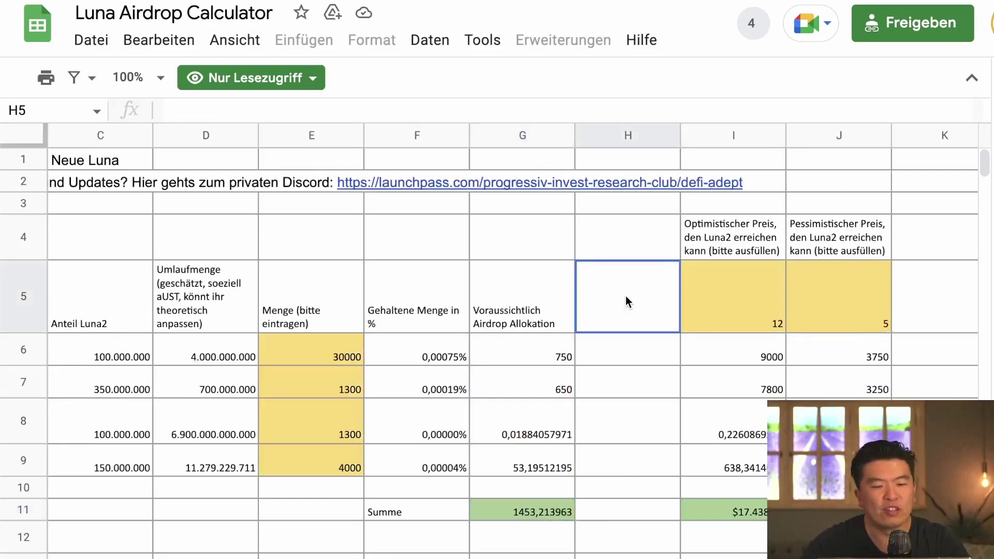
pyautogui.hscroll(-4, 626, 296)
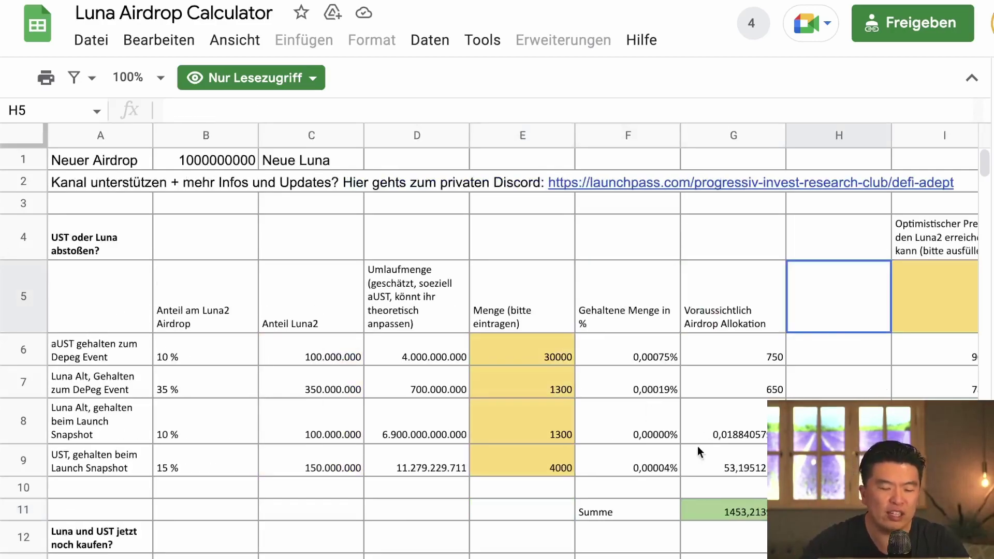
pyautogui.click(563, 350)
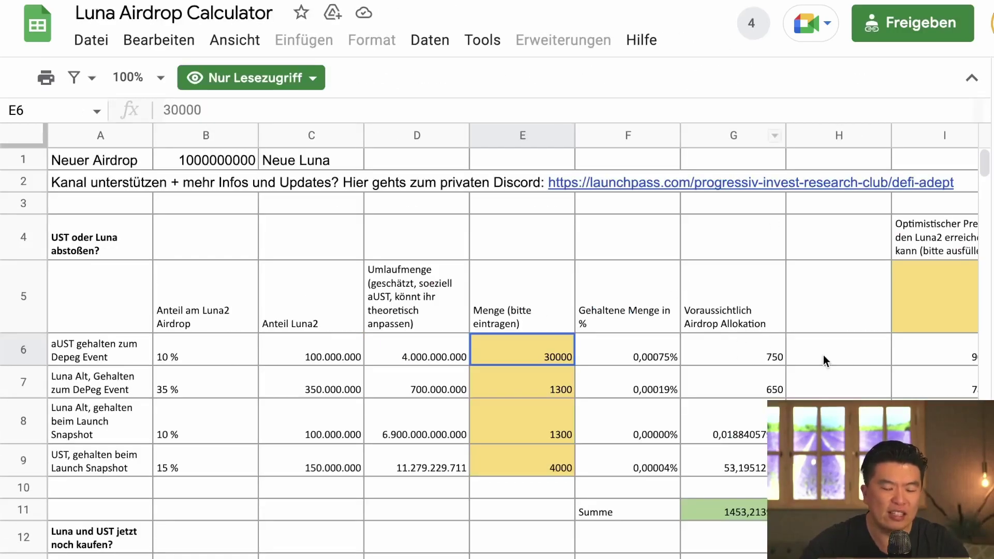
pyautogui.click(823, 355)
pyautogui.hscroll(5, 826, 355)
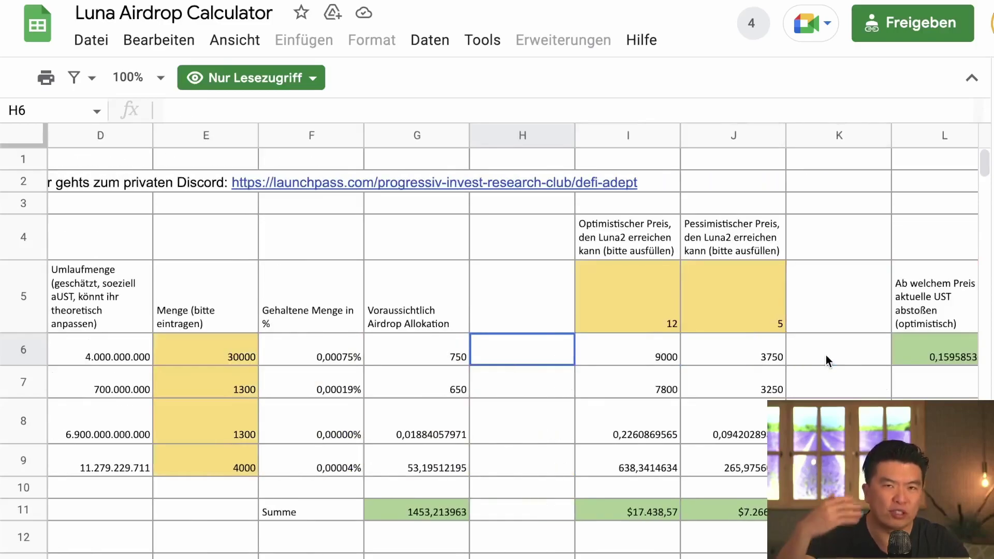
# Compare the optimistic and pessimistic Luna2 price assumptions in cells I5 and J5
pyautogui.click(651, 292)
pyautogui.click(709, 291)
pyautogui.click(647, 303)
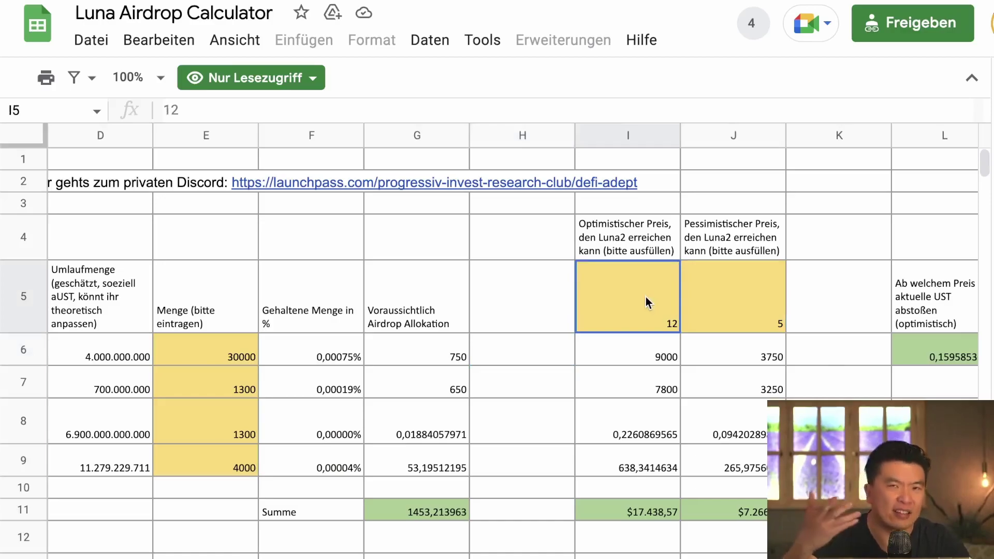
pyautogui.click(732, 304)
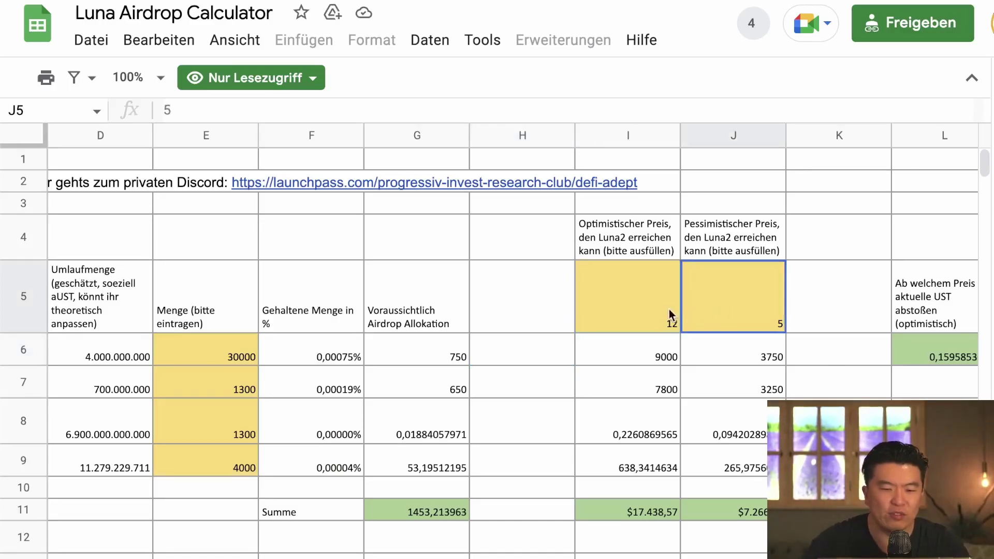
pyautogui.click(629, 306)
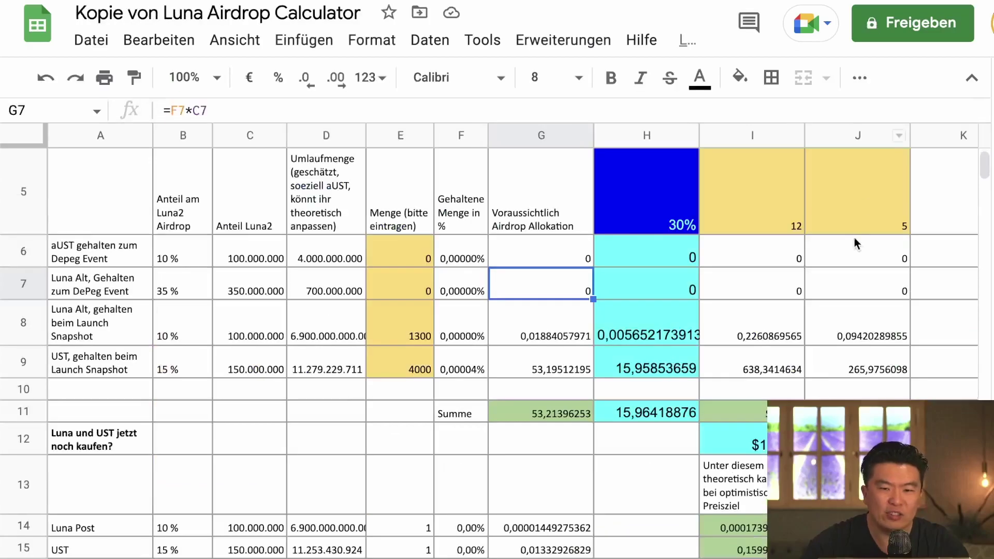
# In the copied Luna Airdrop Calculator, set the pessimistic Luna2 price in J5 to 1 and the optimistic price in I5 to 2
pyautogui.click(868, 205)
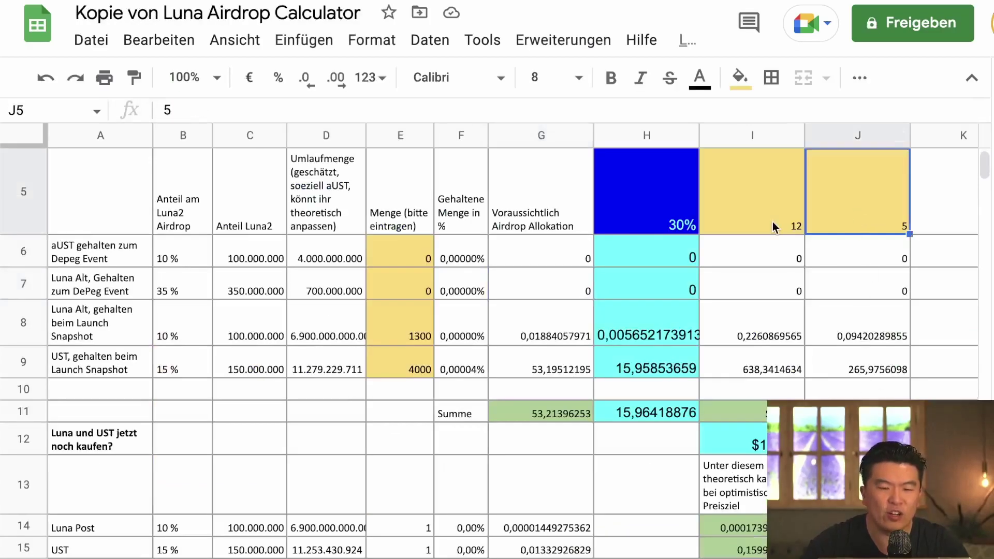
pyautogui.write('^')
pyautogui.click(779, 210)
pyautogui.click(879, 217)
pyautogui.write('1')
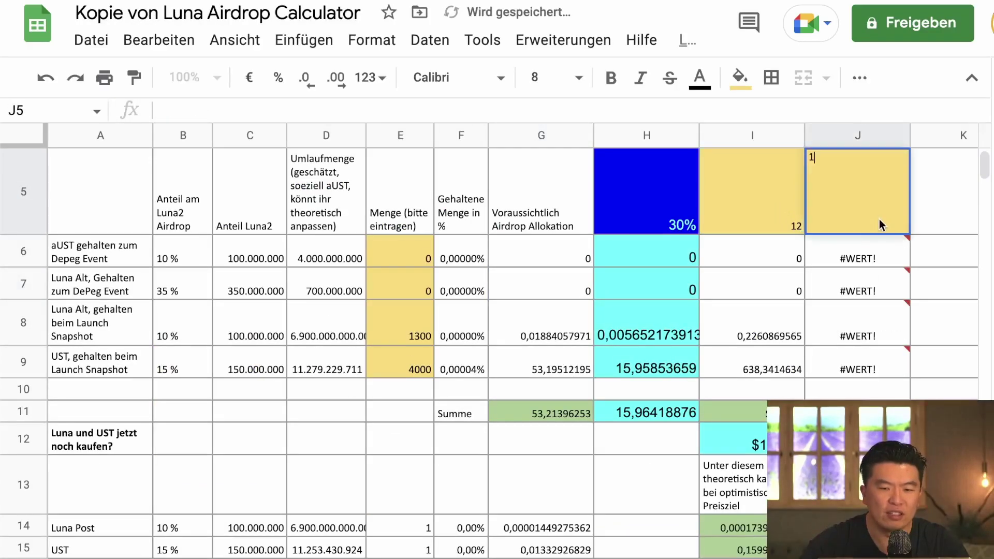
pyautogui.click(735, 181)
pyautogui.write('2')
pyautogui.click(924, 259)
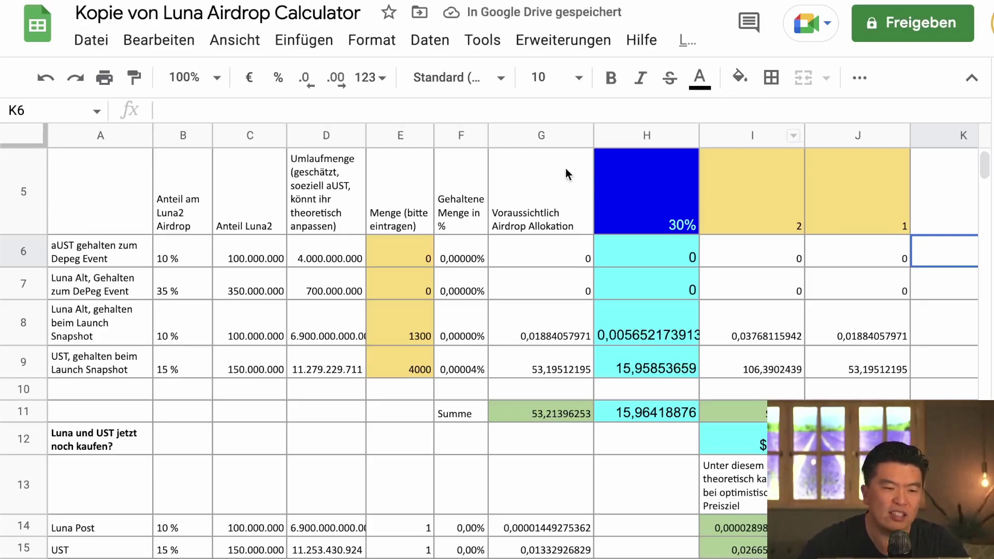
pyautogui.scroll(2, 564, 169)
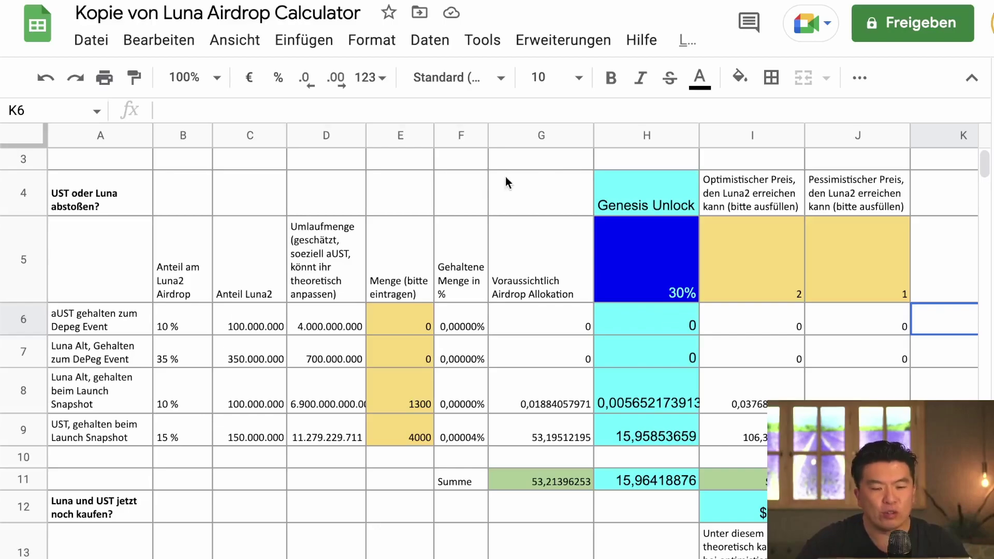
pyautogui.click(855, 250)
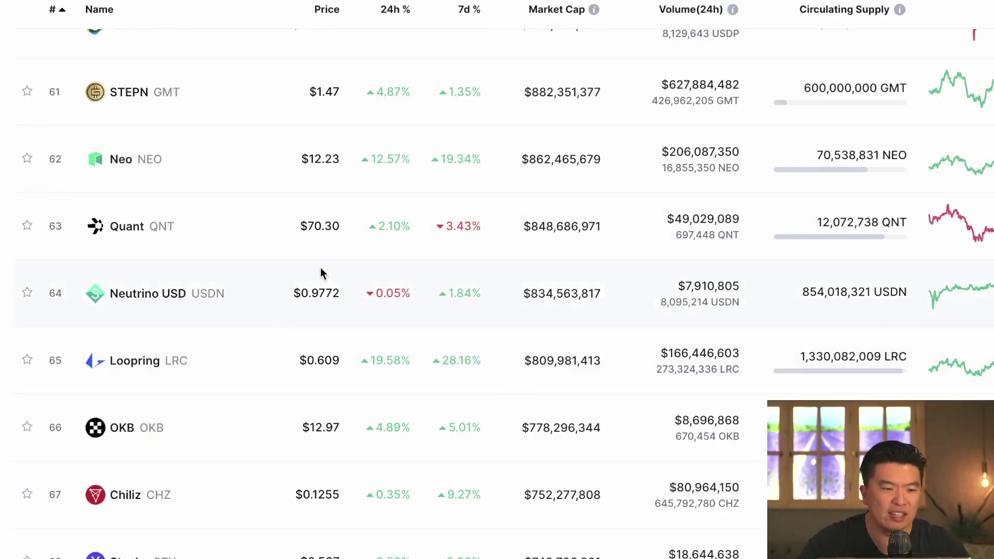
# Switch to the cryptocurrency ranking page and compare the market caps of coins across the top 100
pyautogui.scroll(20, 321, 268)
pyautogui.scroll(15, 411, 215)
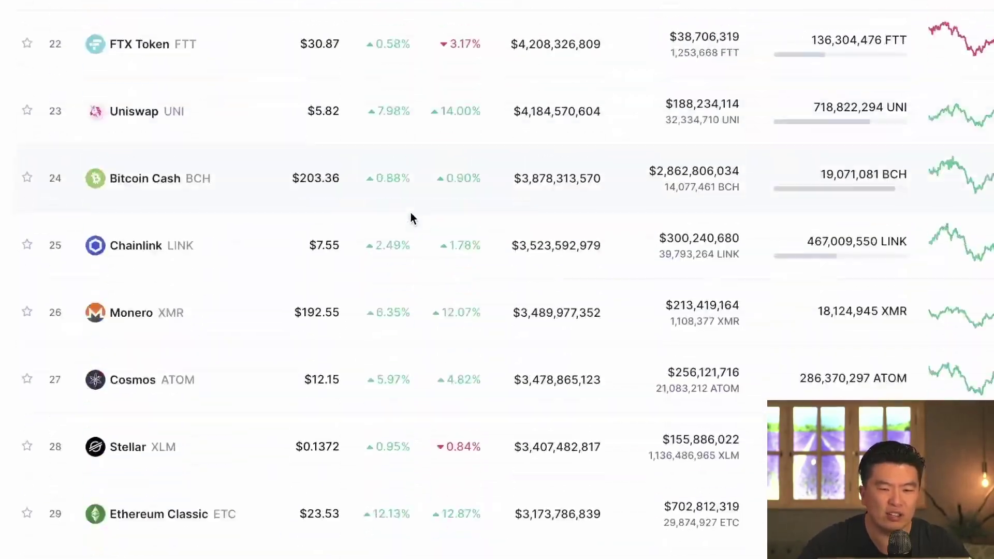
pyautogui.scroll(-15, 411, 215)
pyautogui.scroll(-20, 577, 275)
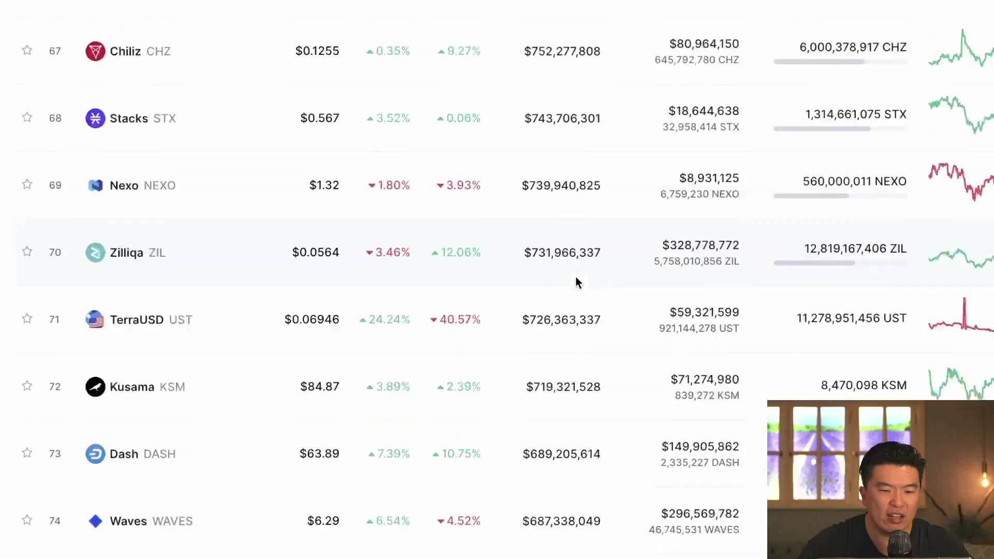
pyautogui.scroll(-5, 576, 276)
pyautogui.scroll(10, 576, 280)
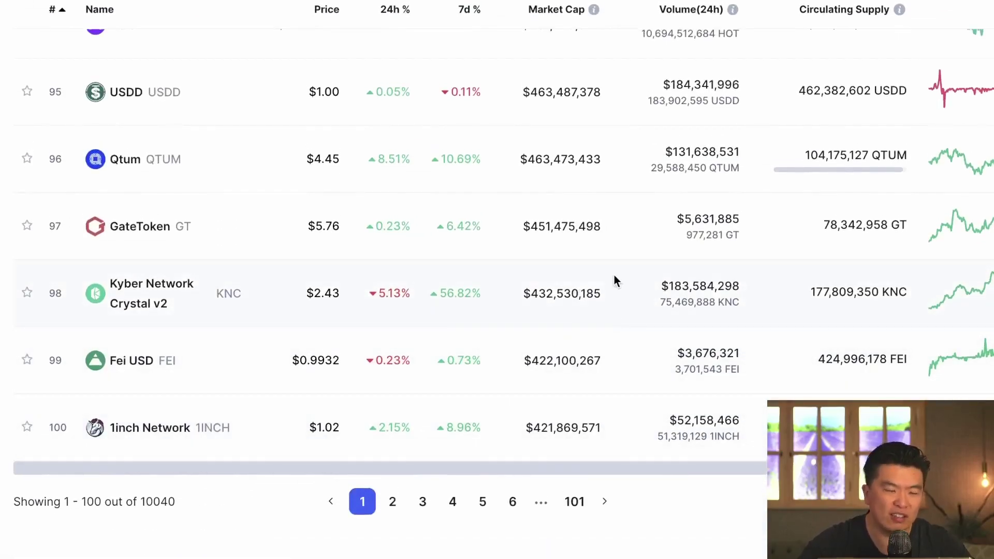
pyautogui.scroll(20, 173, 150)
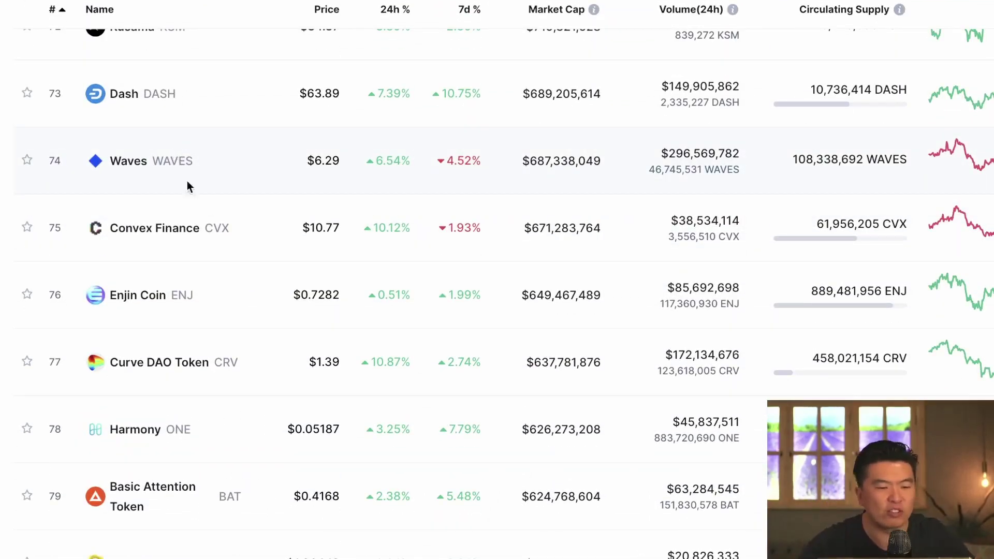
pyautogui.scroll(12, 183, 328)
pyautogui.scroll(20, 183, 328)
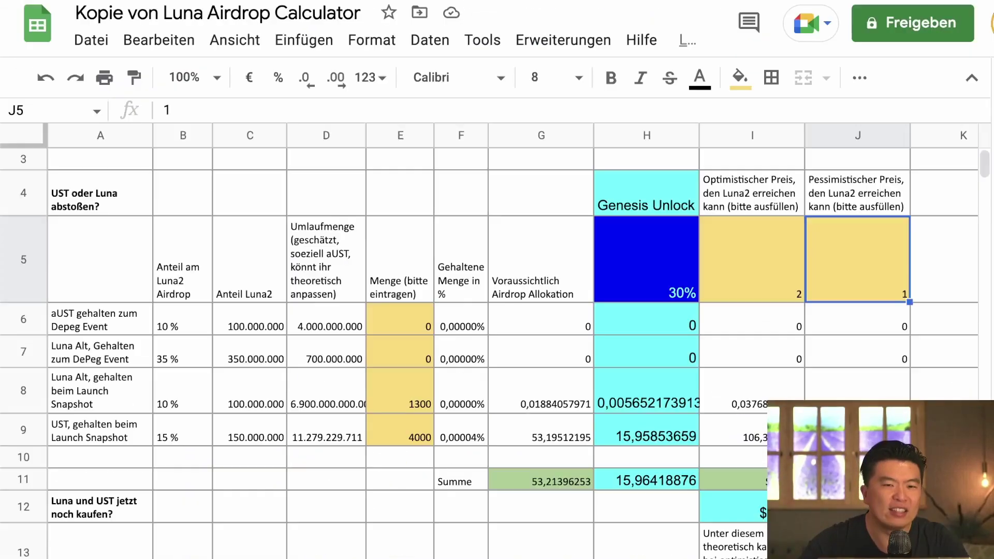
# Return to the copied calculator and review the Luna2 price assumptions against the Genesis Unlock percentage in H5
pyautogui.click(751, 273)
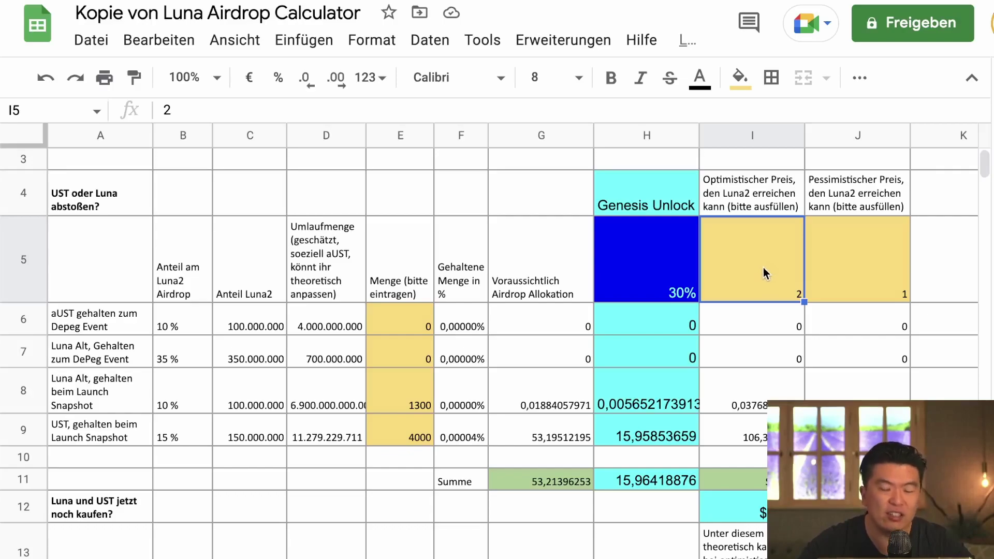
pyautogui.click(666, 278)
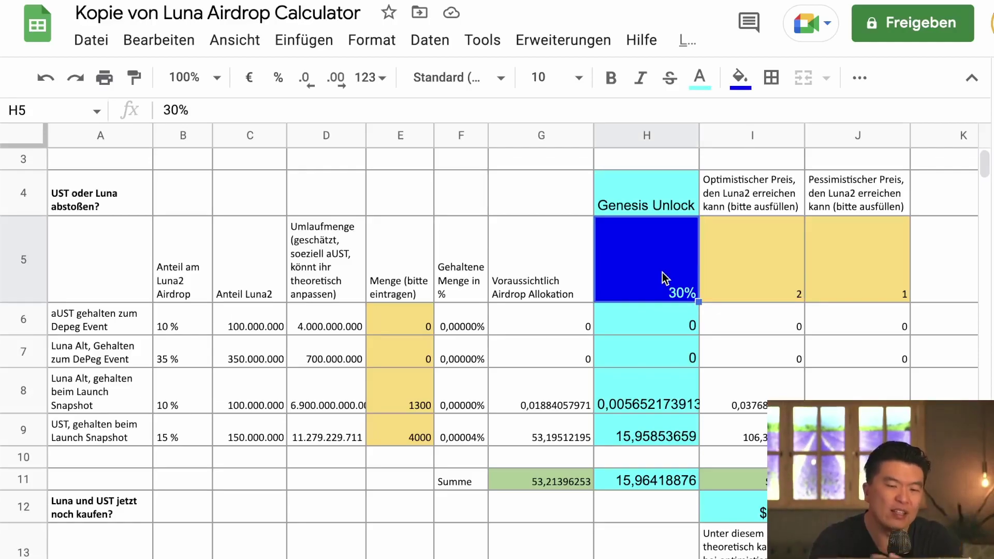
pyautogui.click(793, 294)
pyautogui.click(872, 274)
pyautogui.click(797, 276)
pyautogui.click(674, 267)
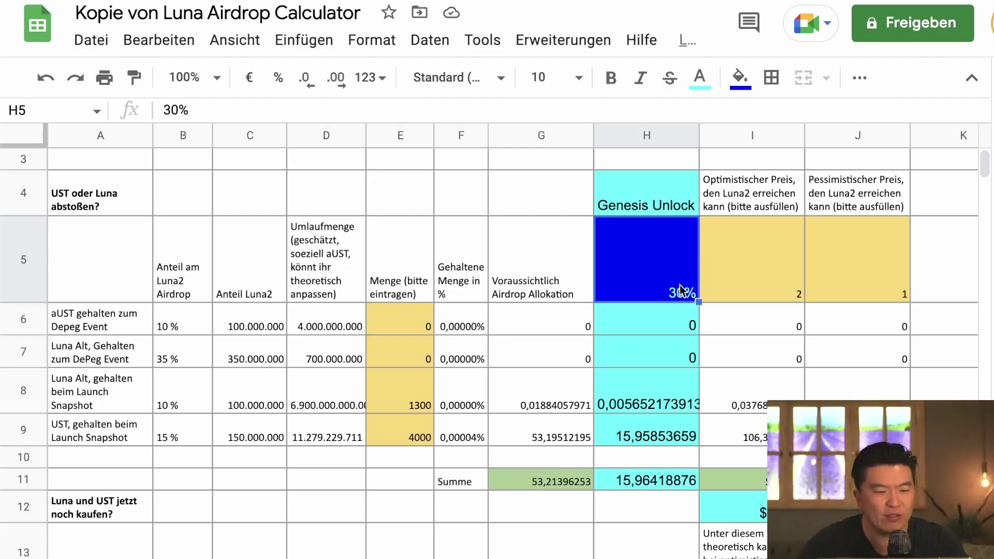
# Inspect the Genesis Unlock formulas for the aUST and Luna holding rows, their labels, and the quantity in E8
pyautogui.click(657, 321)
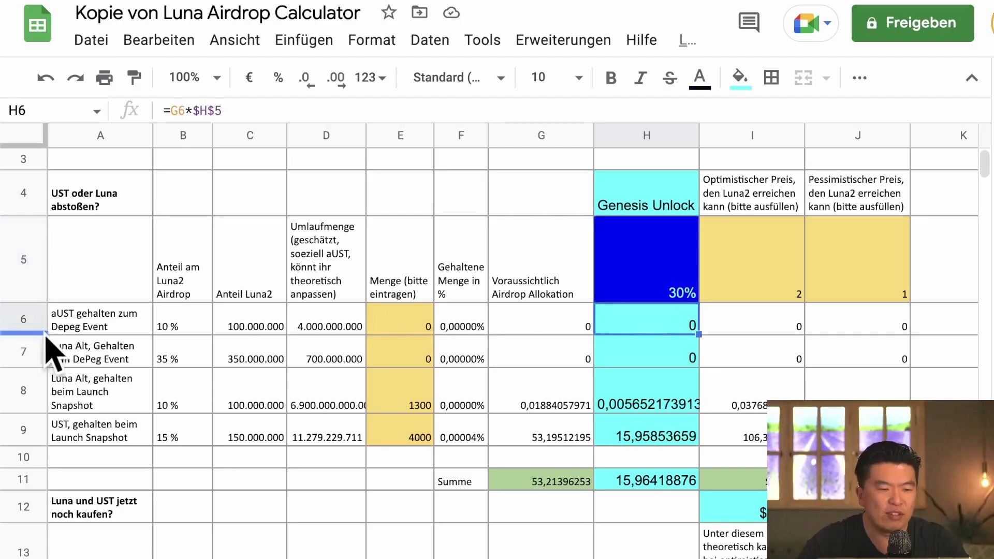
pyautogui.click(108, 325)
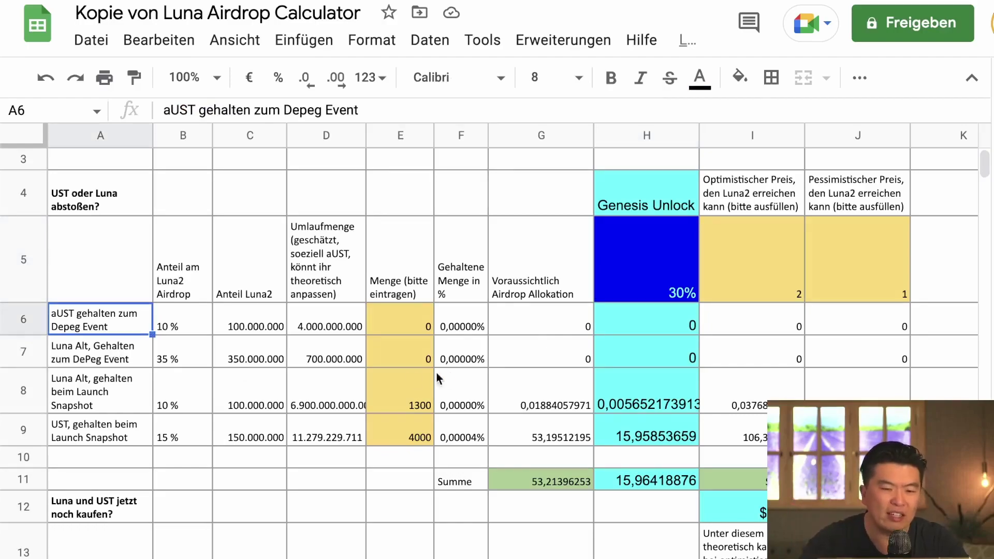
pyautogui.click(683, 329)
pyautogui.click(668, 359)
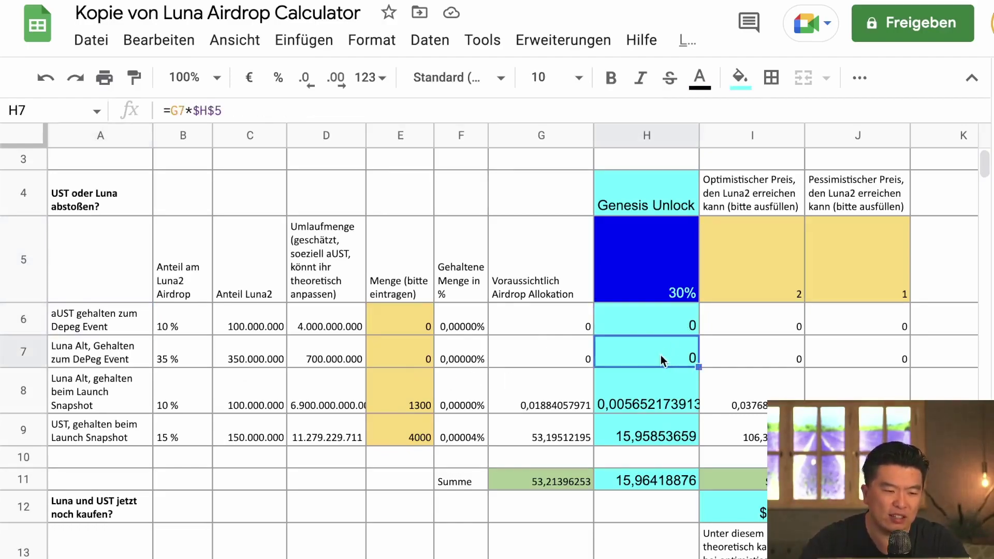
pyautogui.click(92, 389)
pyautogui.click(95, 423)
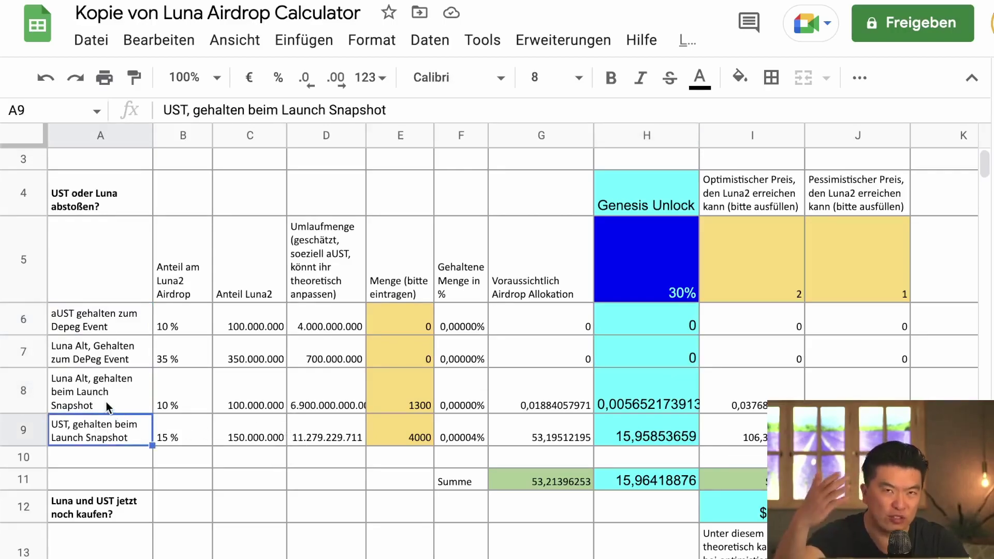
pyautogui.click(671, 399)
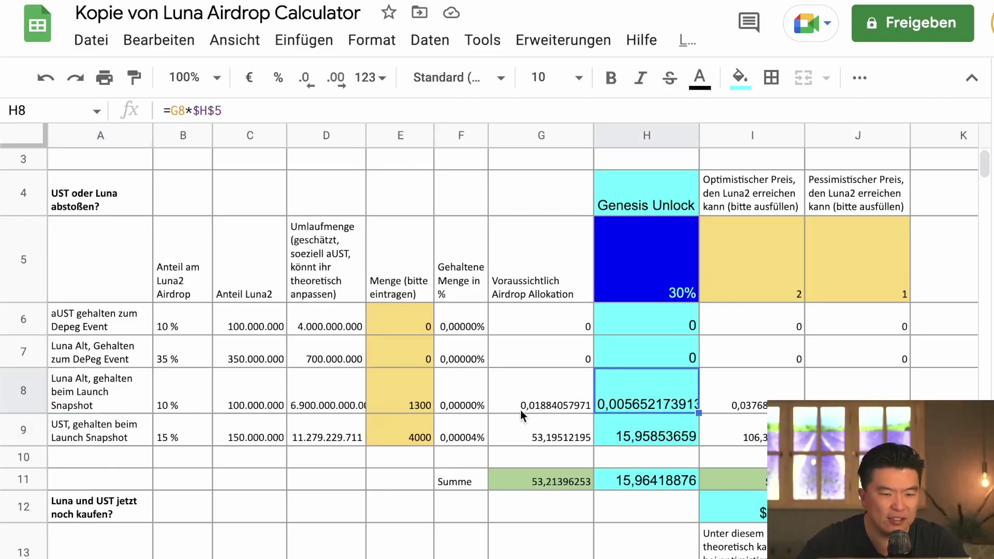
pyautogui.click(404, 407)
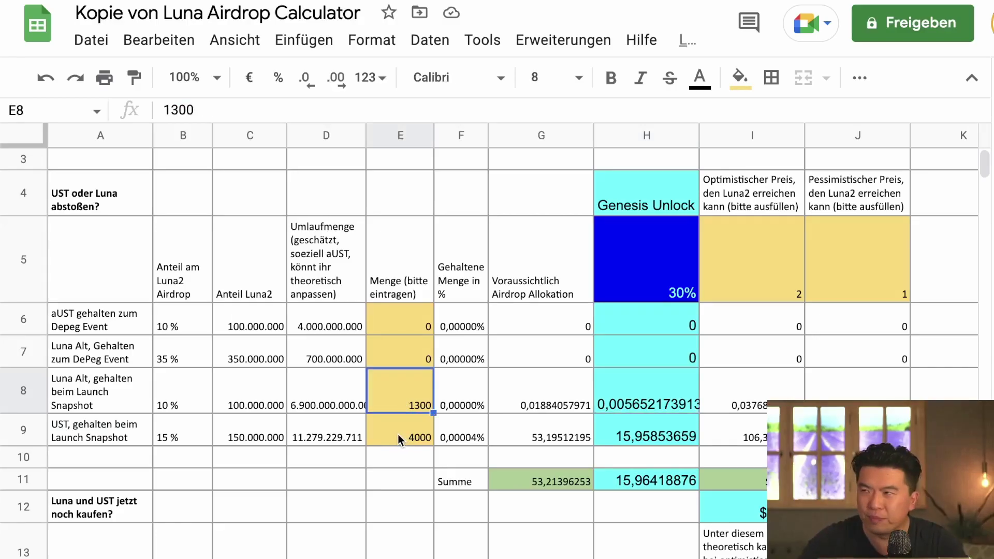
# Set the quantity of Luna held at the launch snapshot in E8 to 1000
pyautogui.write('1')
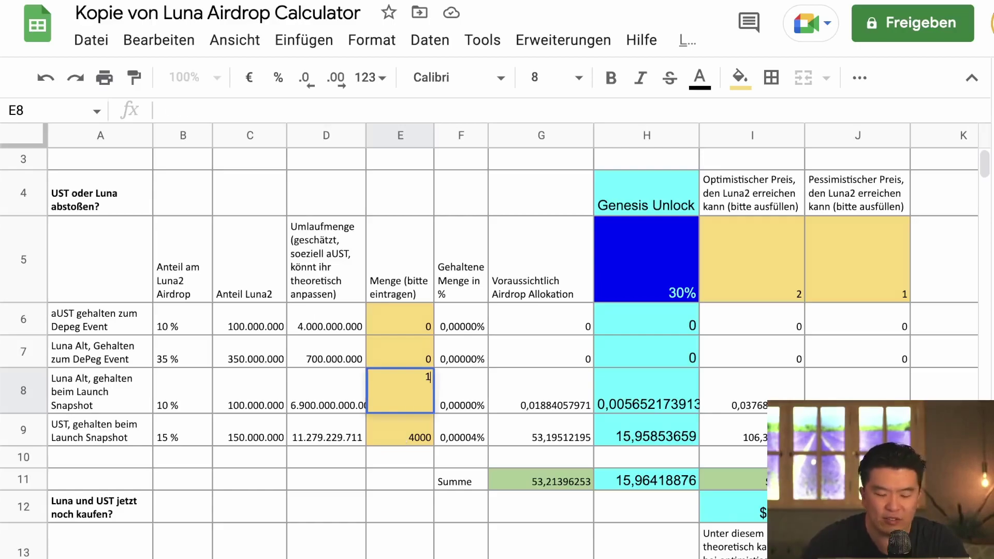
pyautogui.write('000')
pyautogui.press('BackSpace')
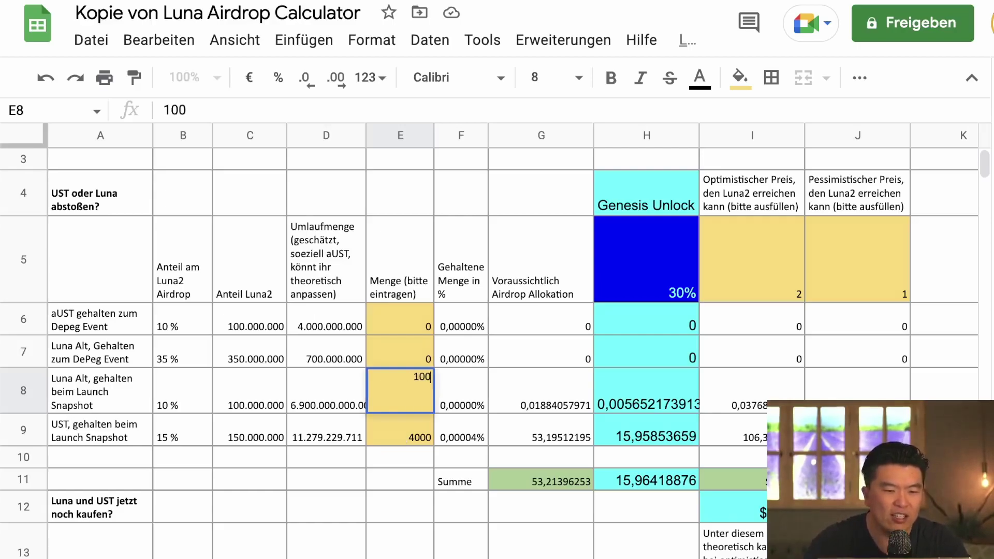
pyautogui.write('0')
pyautogui.press('Return')
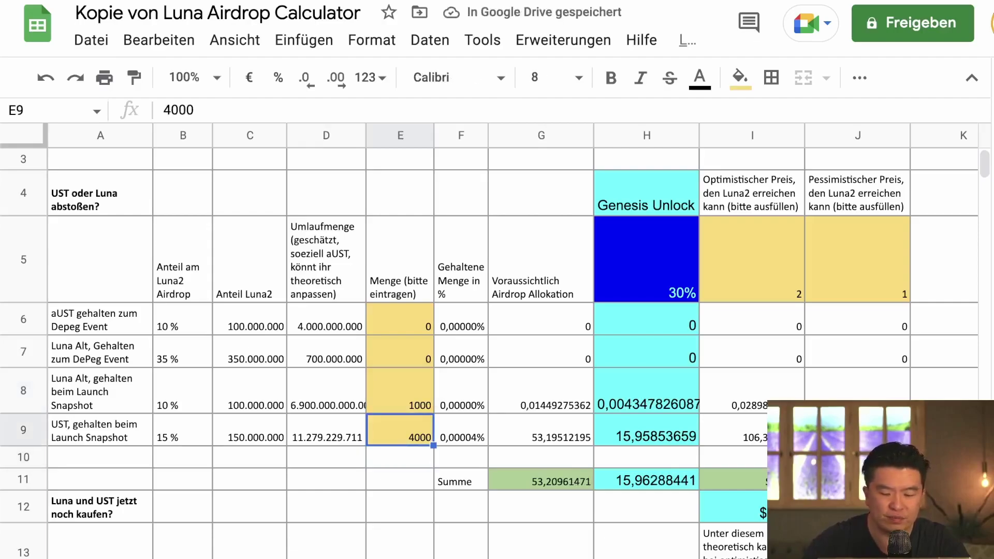
# Set the launch snapshot quantities to 1000000 for Luna in E8 and 1000 for UST in E9
pyautogui.click(400, 391)
pyautogui.write('1000000')
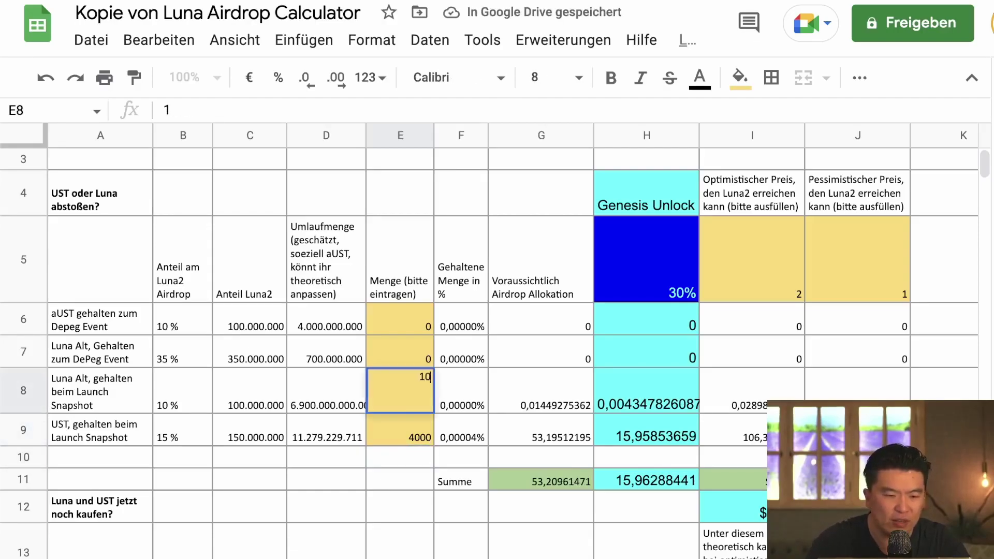
pyautogui.press('Return')
pyautogui.write('1000')
pyautogui.press('Return')
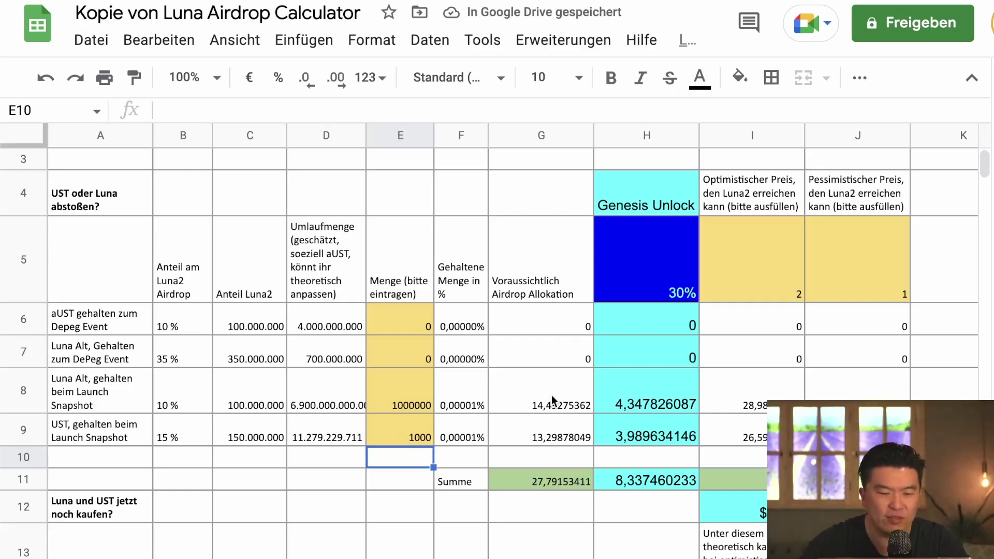
# Review the Genesis Unlock amounts for the Luna and UST snapshot rows, their total in H11, and the unlocked values in I12 and J12
pyautogui.click(661, 392)
pyautogui.click(645, 443)
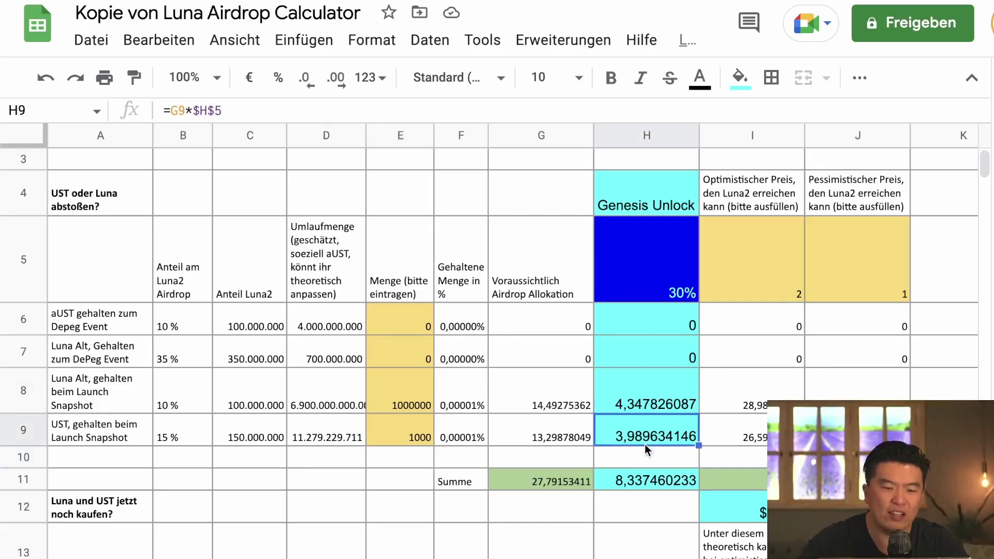
pyautogui.click(647, 485)
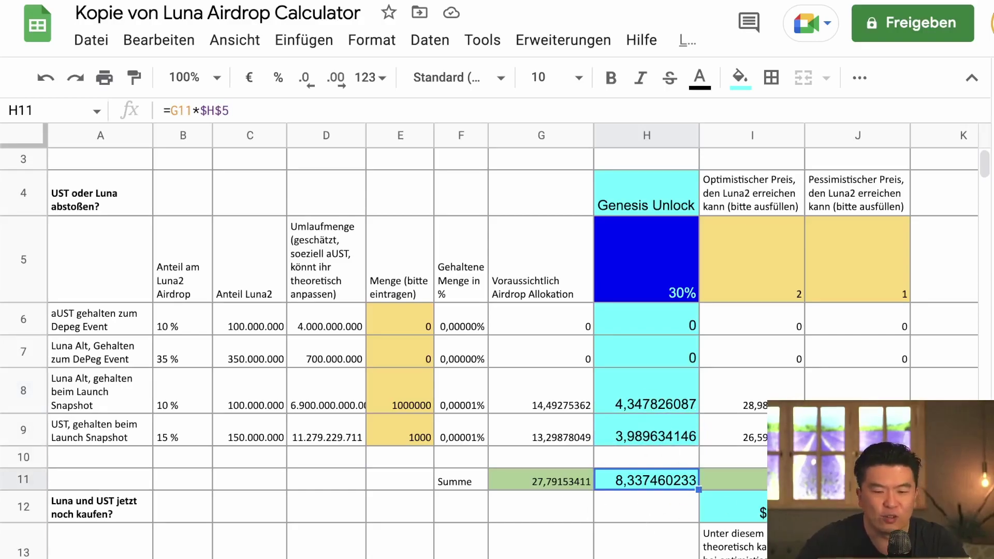
pyautogui.click(858, 506)
pyautogui.click(733, 507)
pyautogui.click(857, 507)
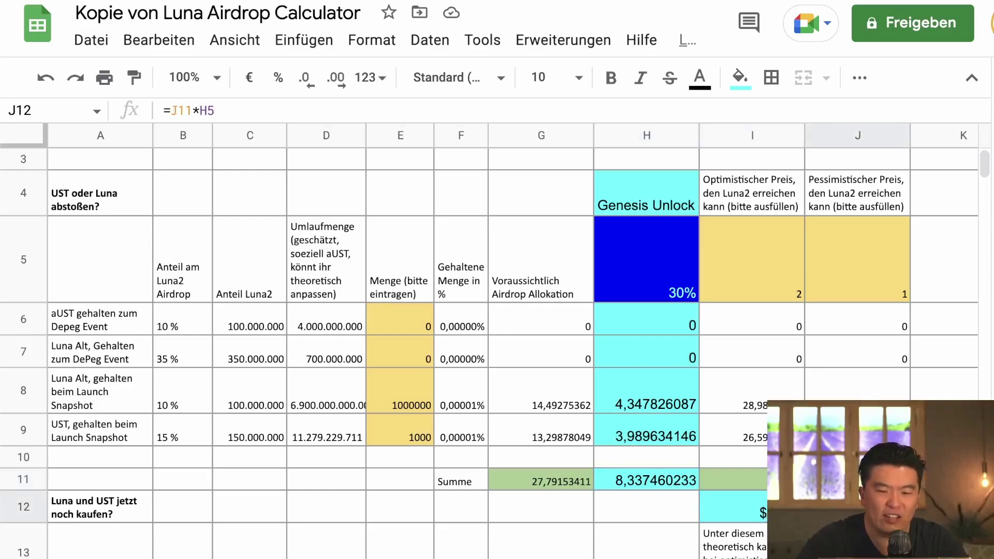
# Use Spotlight to calculate 1000/0,00001 for the Luna quantity, then dismiss the search
pyautogui.click(404, 400)
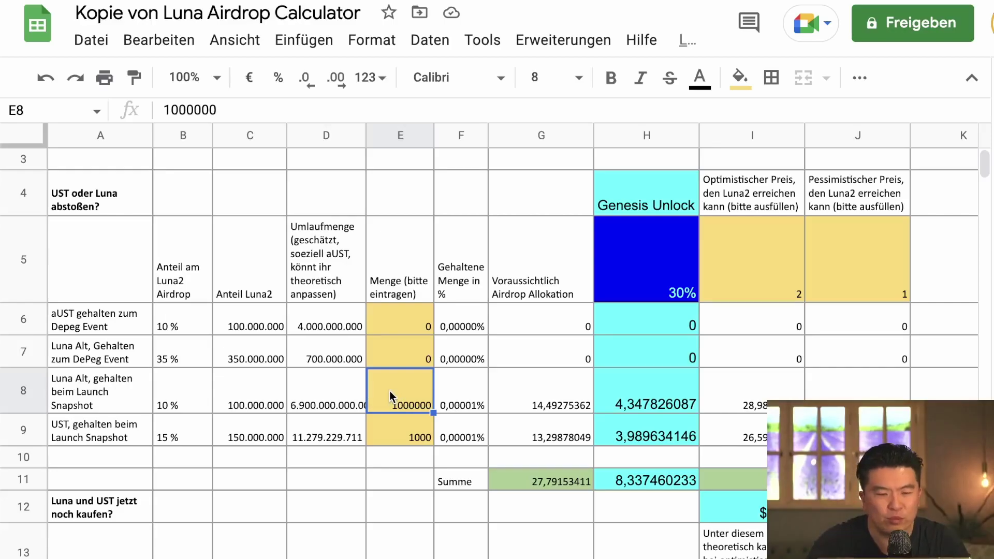
pyautogui.press('super+space')
pyautogui.write('1000/0,')
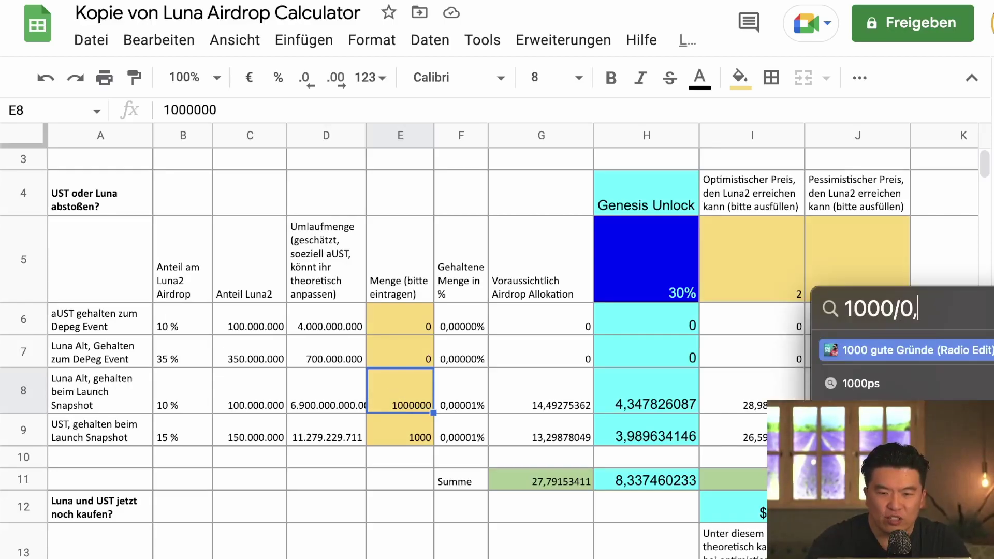
pyautogui.write('00001')
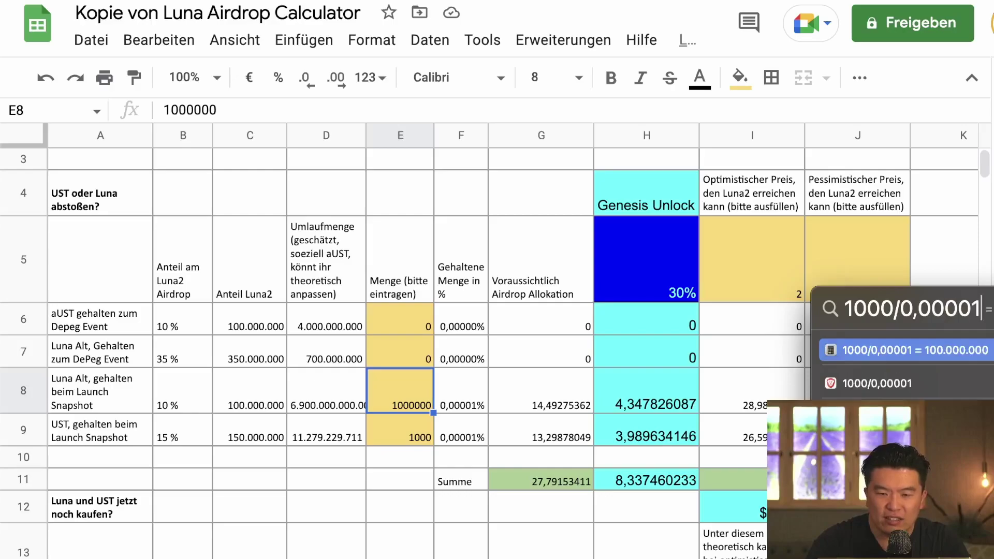
pyautogui.press('Escape')
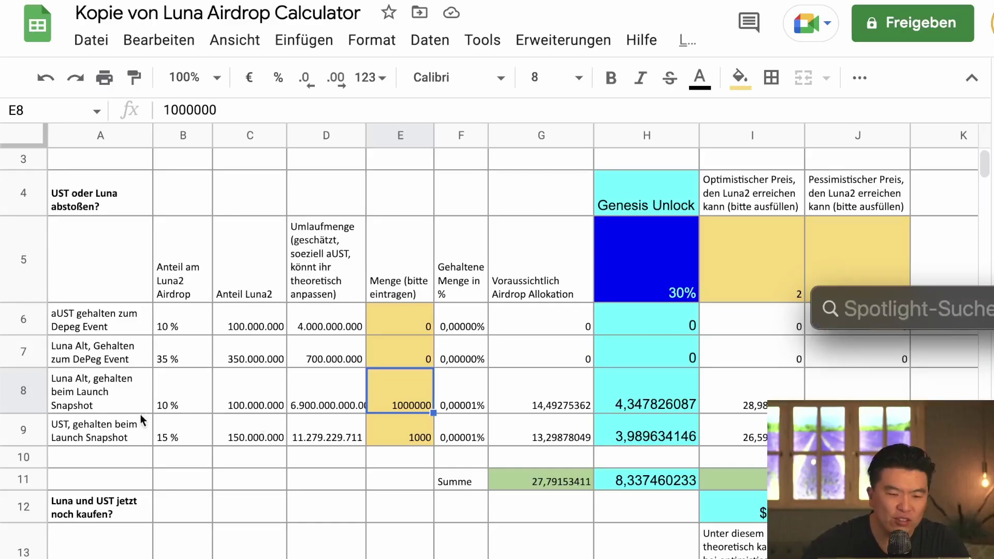
pyautogui.press('Escape')
# Set the launch snapshot quantities to 100000000 for Luna in E8 and 100000 for UST in E9
pyautogui.write('1000')
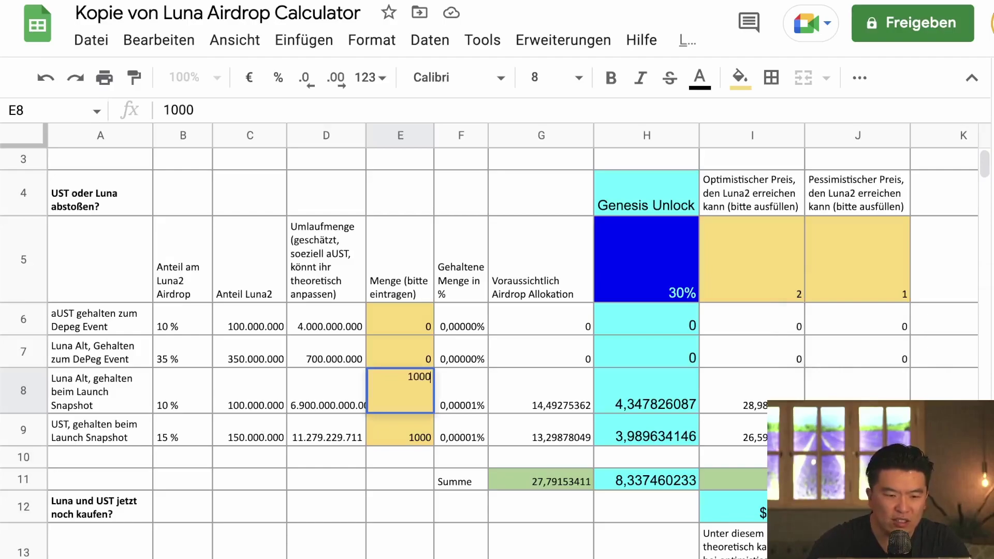
pyautogui.write('000000')
pyautogui.press('Return')
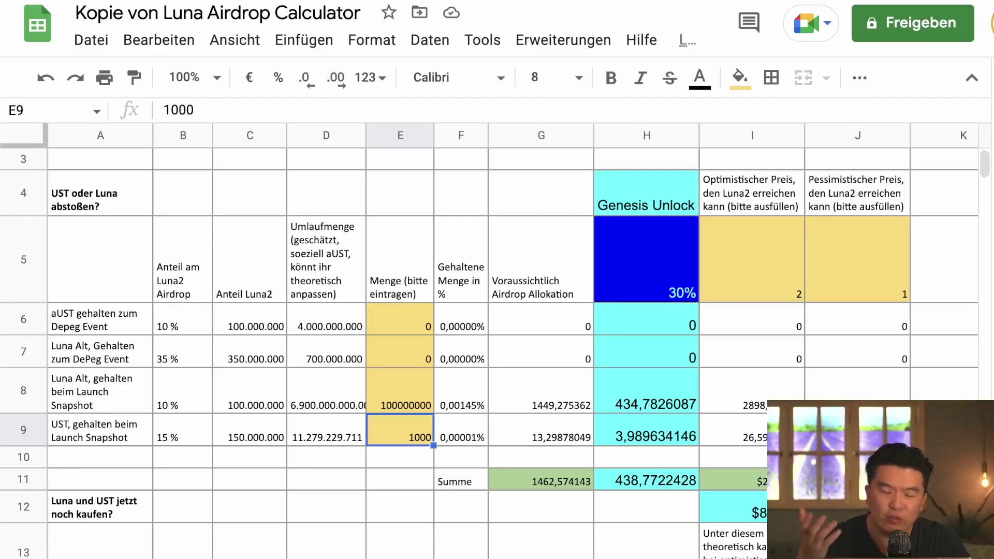
pyautogui.write('100000')
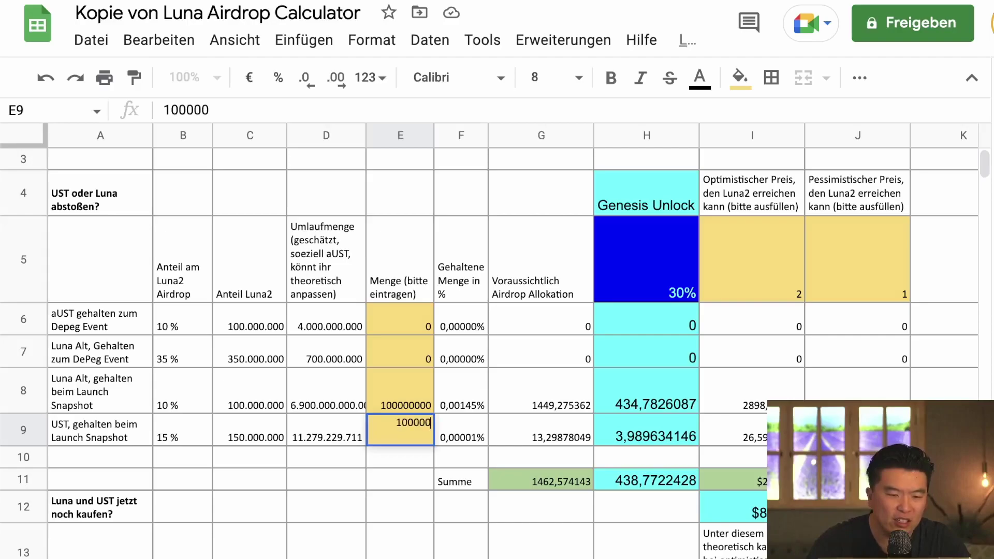
pyautogui.press('Return')
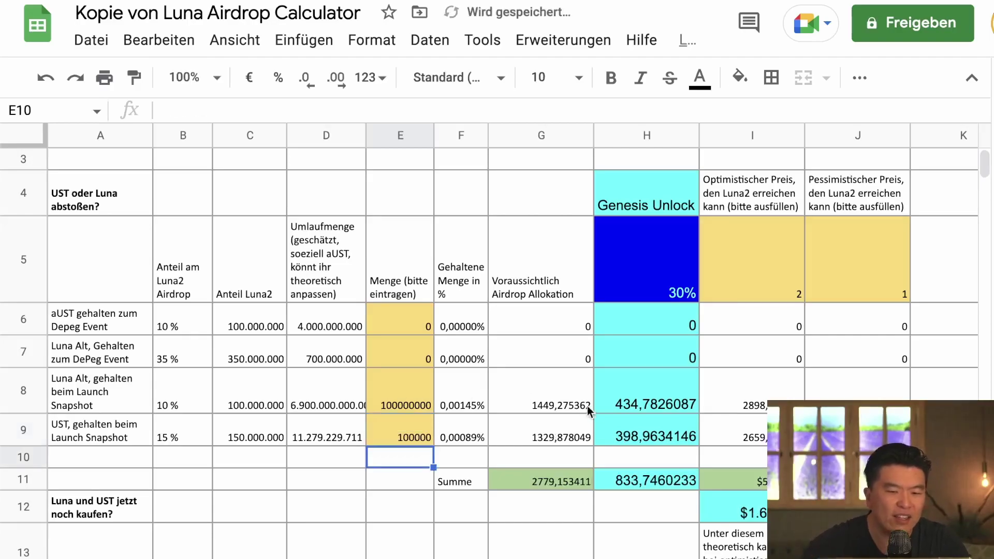
# Compare the Genesis Unlock total in H11 and the optimistic unlocked value in I12 with the entered quantities in E8:E9
pyautogui.click(635, 482)
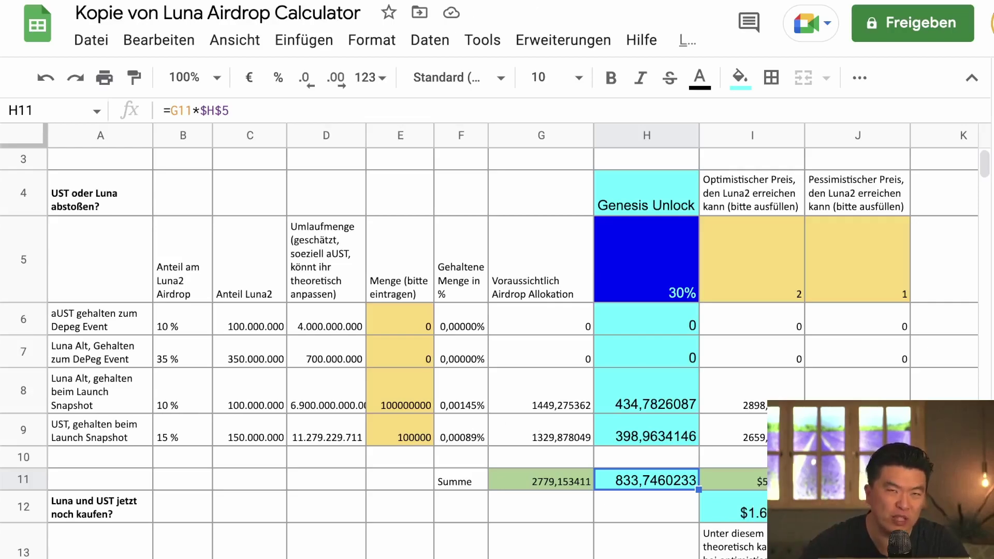
pyautogui.click(733, 506)
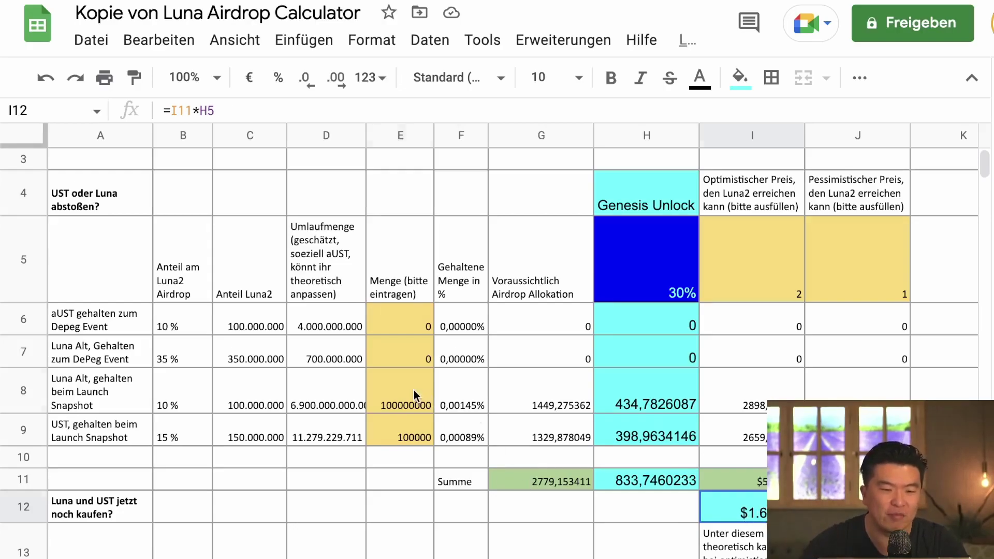
pyautogui.moveTo(415, 390); pyautogui.dragTo(402, 427)
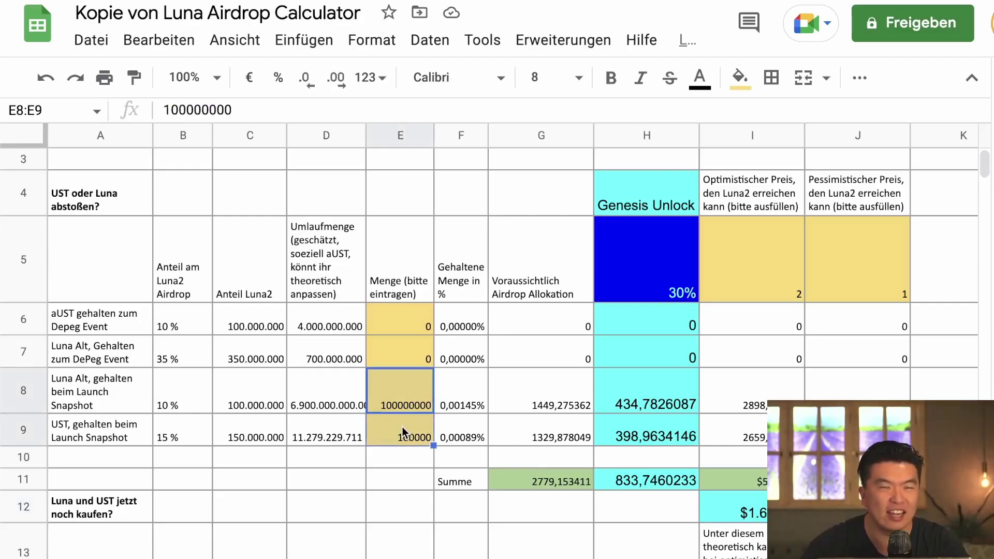
pyautogui.click(405, 441)
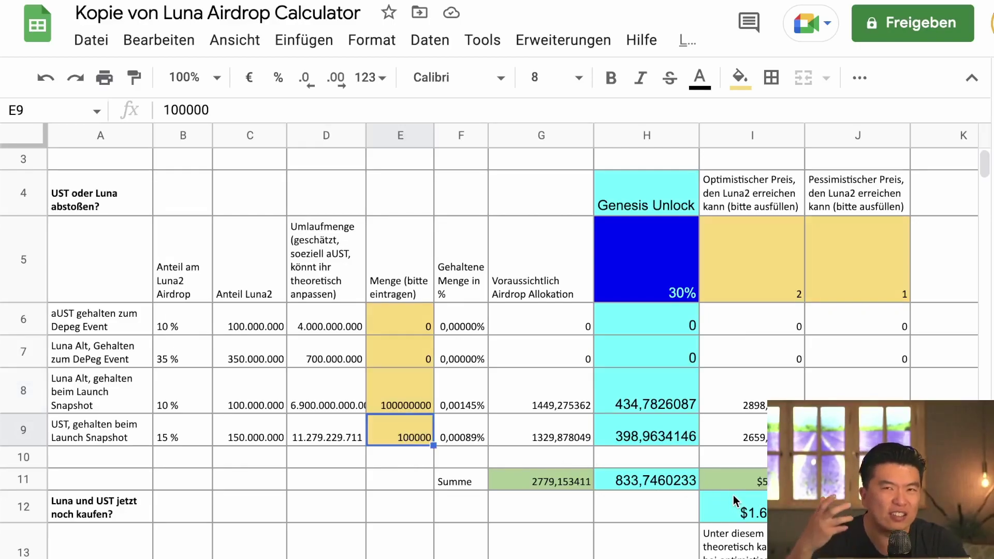
# Set the optimistic Luna2 price in I5 to 10
pyautogui.click(775, 276)
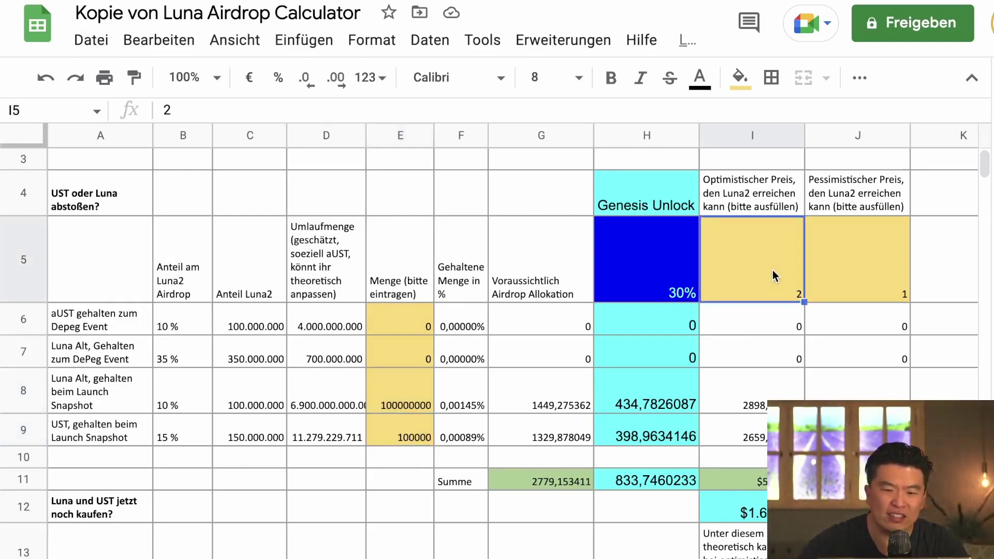
pyautogui.write('10')
pyautogui.press('Return')
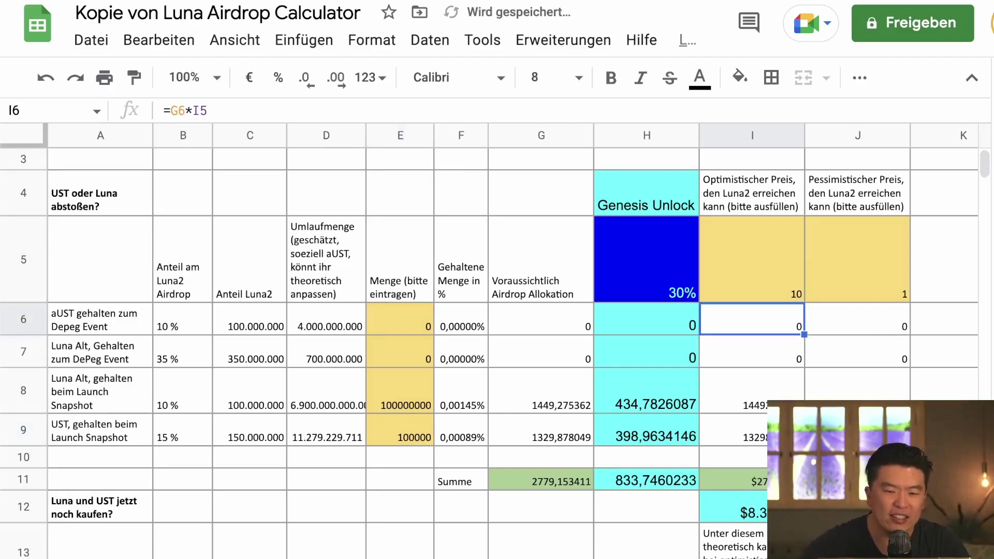
# Examine the optimistic unlocked value in I12 against the unlock percentage in H5, the price in I5 and the sum in I11
pyautogui.click(735, 510)
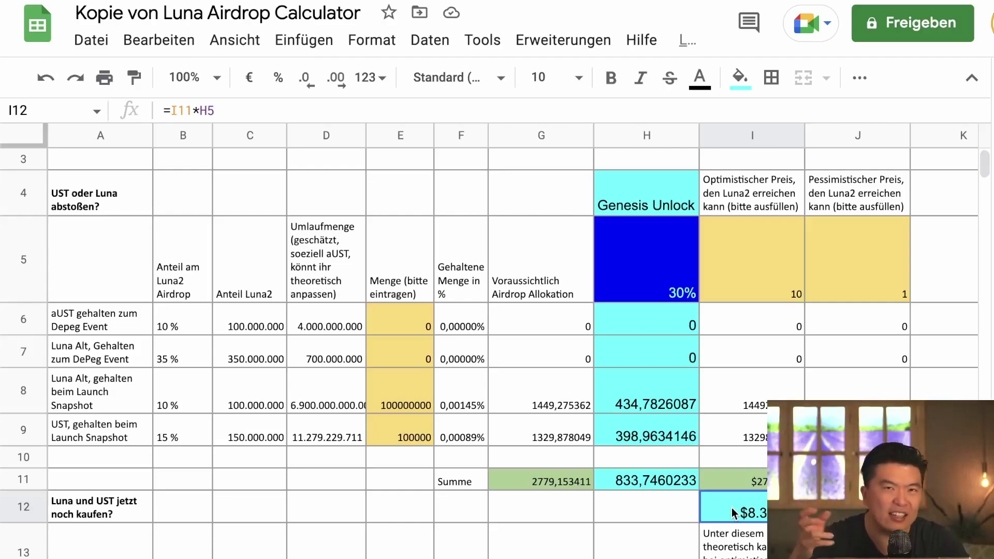
pyautogui.click(692, 288)
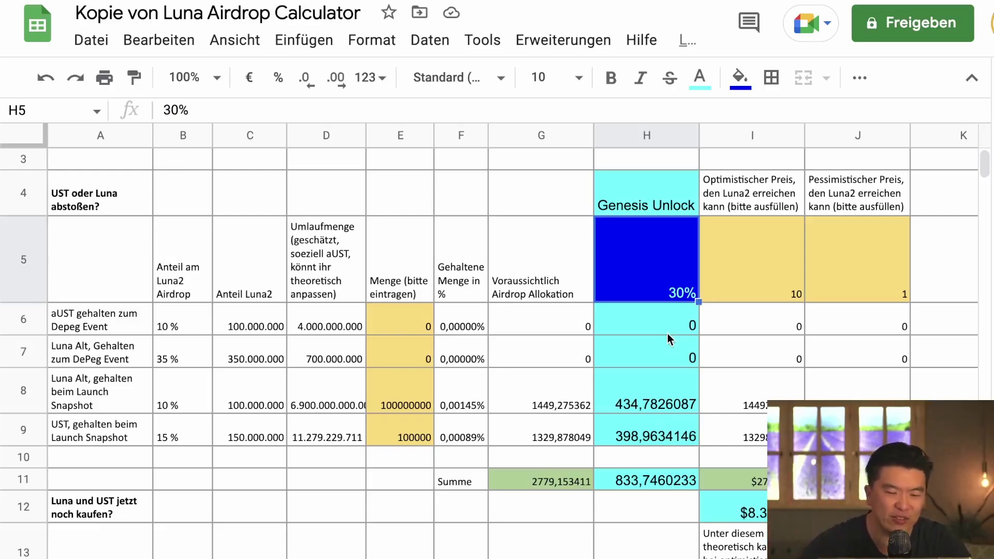
pyautogui.click(765, 516)
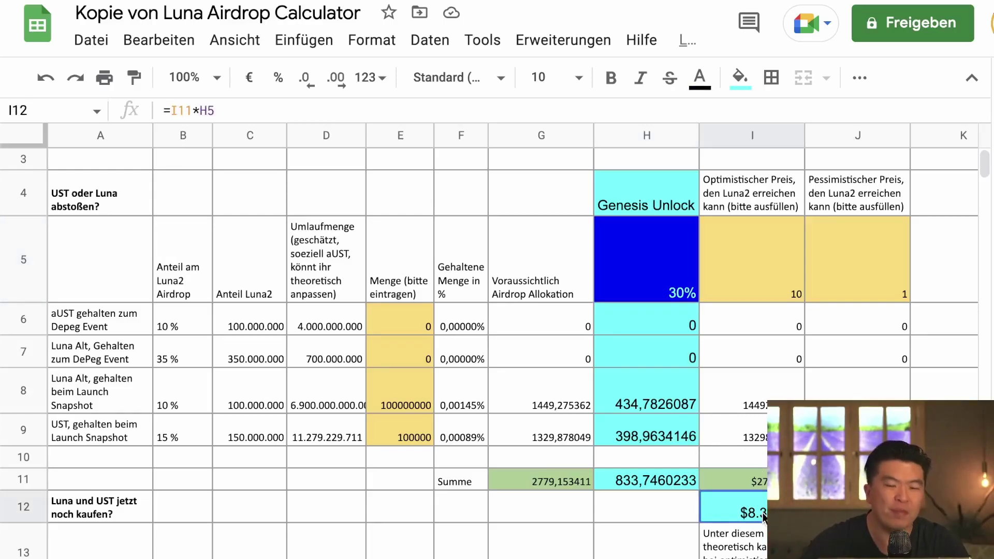
pyautogui.click(769, 269)
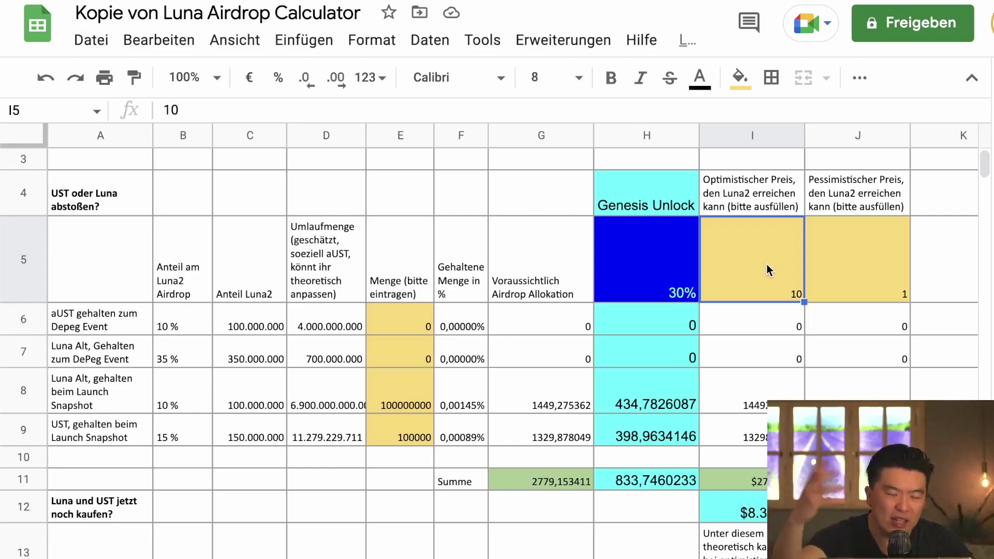
pyautogui.click(668, 500)
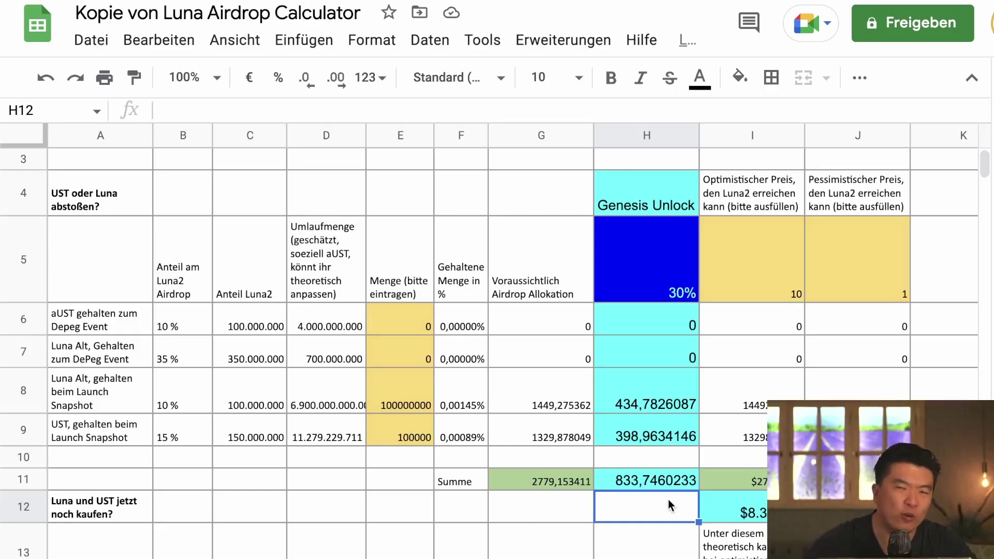
pyautogui.click(766, 237)
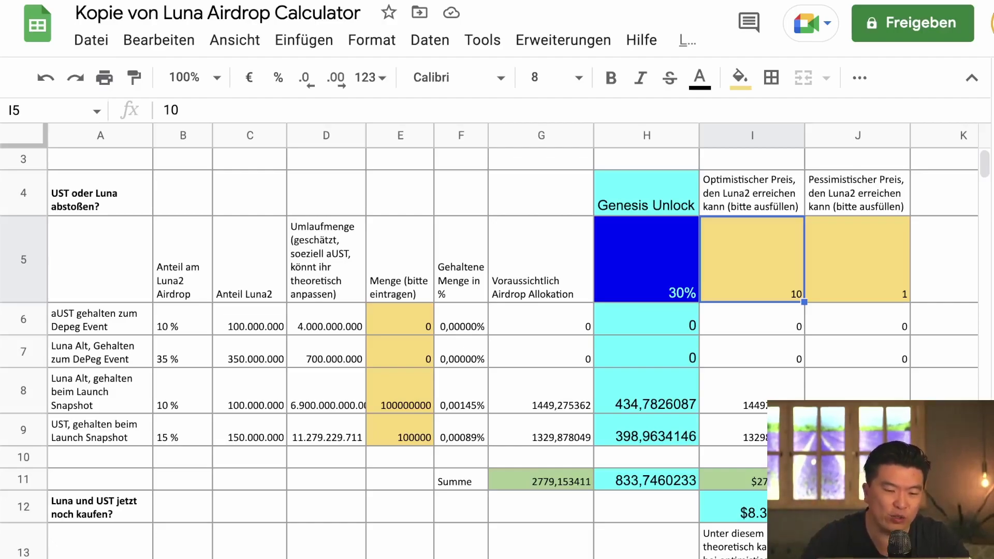
pyautogui.click(645, 507)
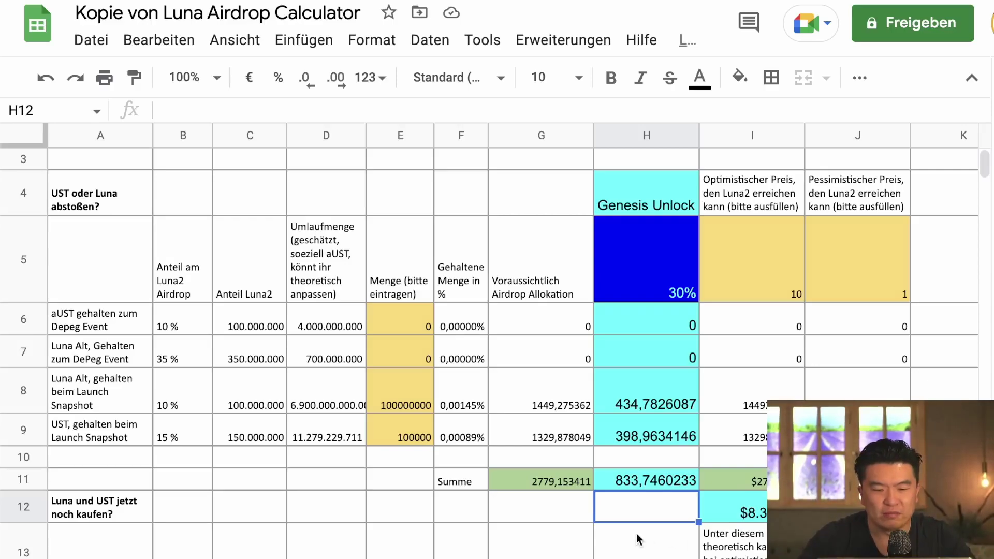
pyautogui.press('Up')
pyautogui.press('Right')
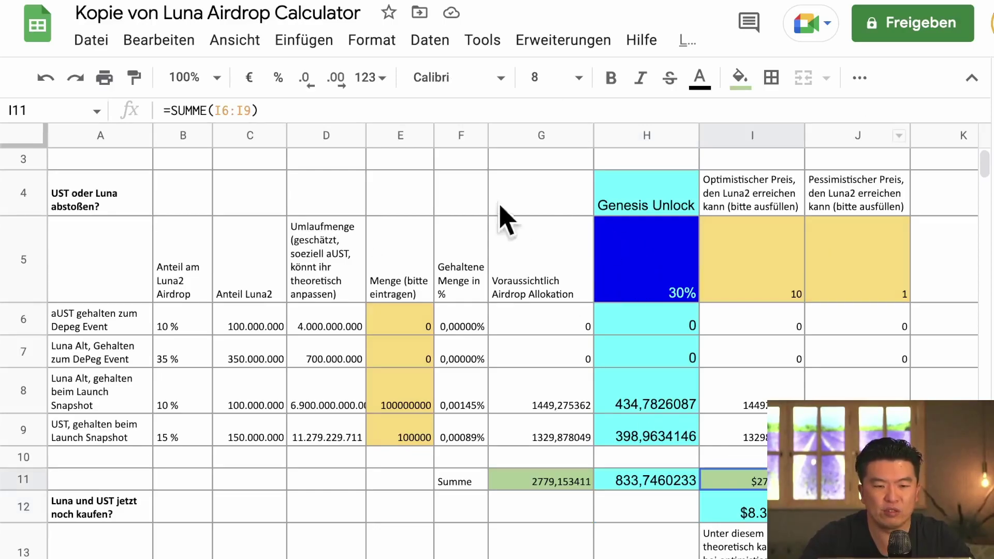
# Switch to the original read-only Luna Airdrop Calculator and view its example quantities and Luna2 price assumptions
pyautogui.click(667, 190)
pyautogui.click(636, 476)
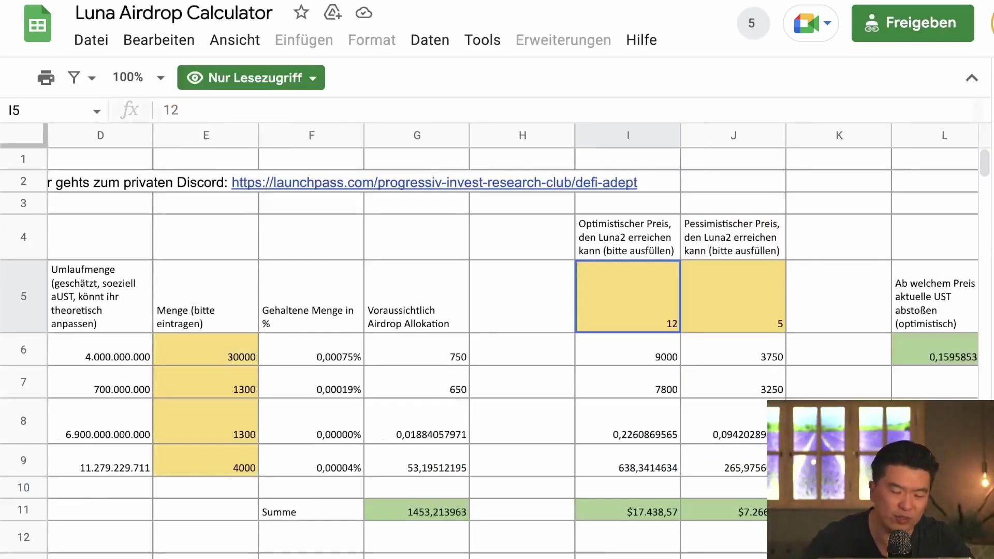
pyautogui.click(806, 201)
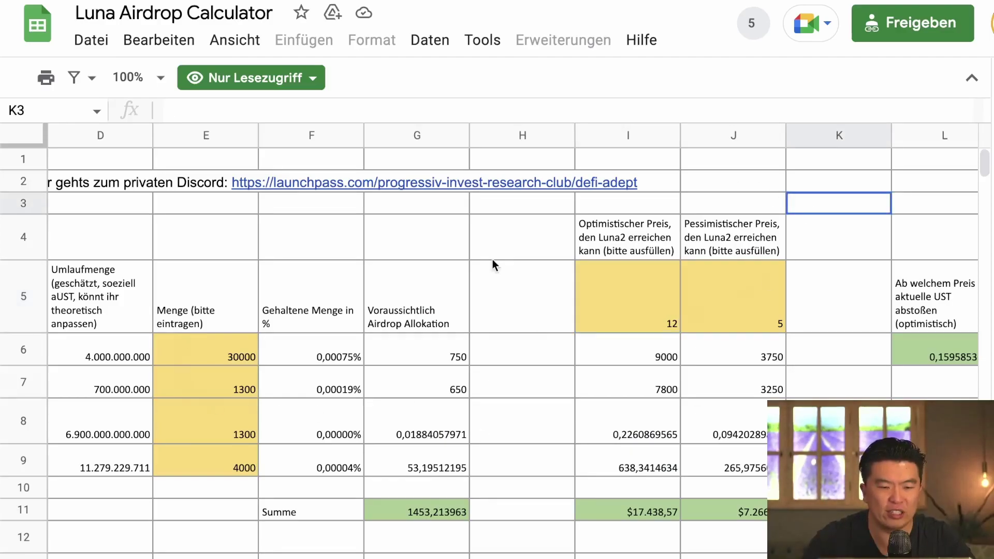